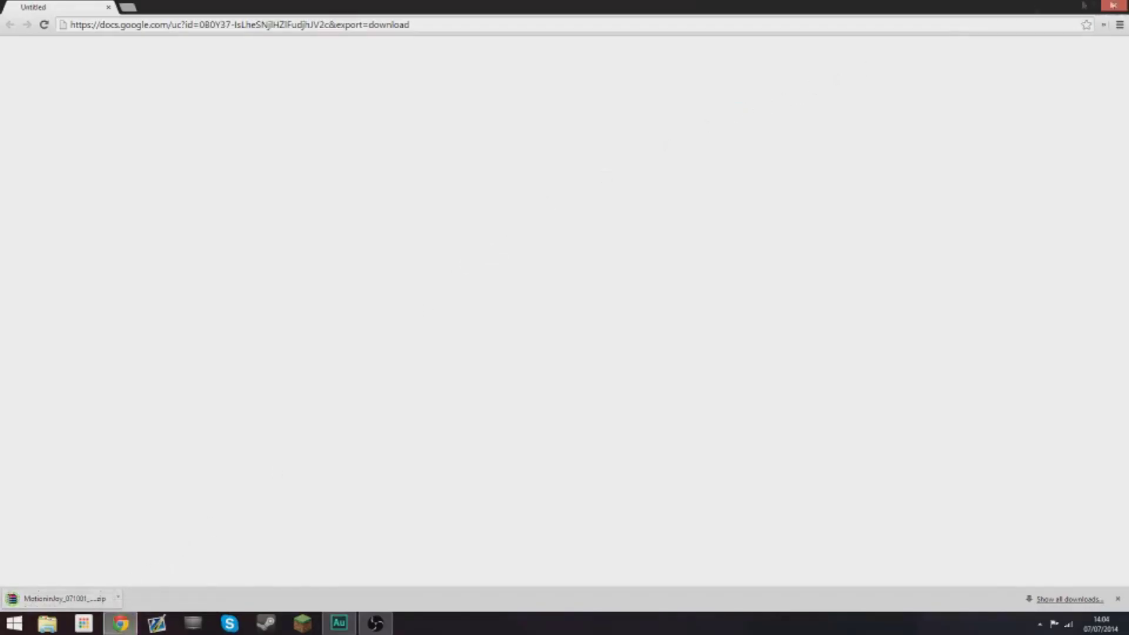
Extract MotioninJoy_071001_signed.exe from the downloaded MotioninJoy zip archive onto the desktop.
click(1125, 5)
click(527, 326)
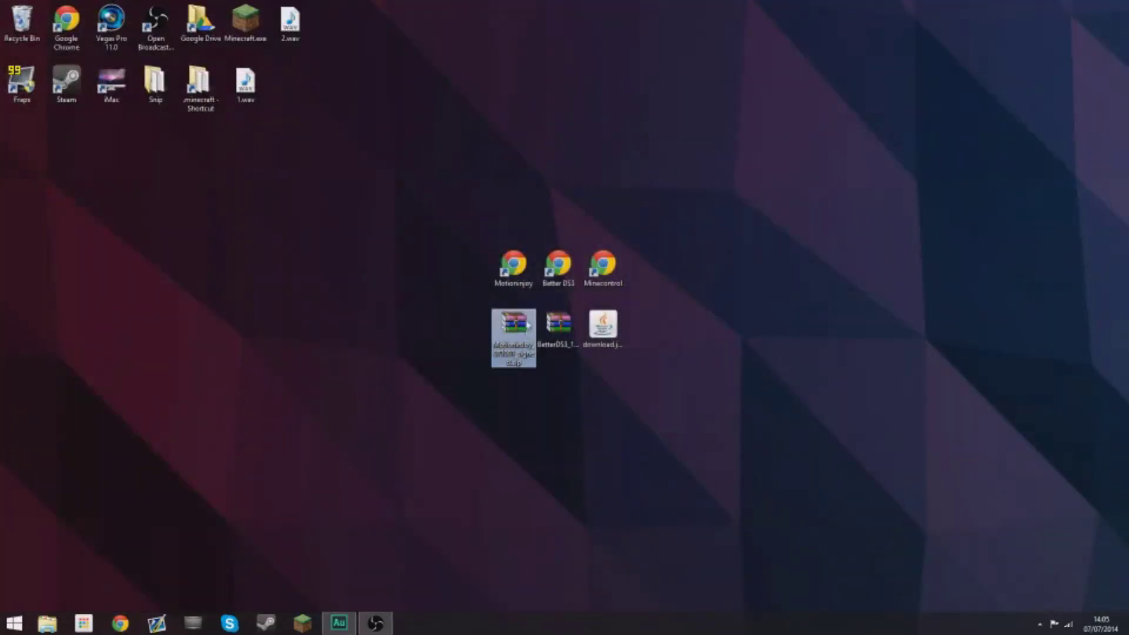
double_click(517, 327)
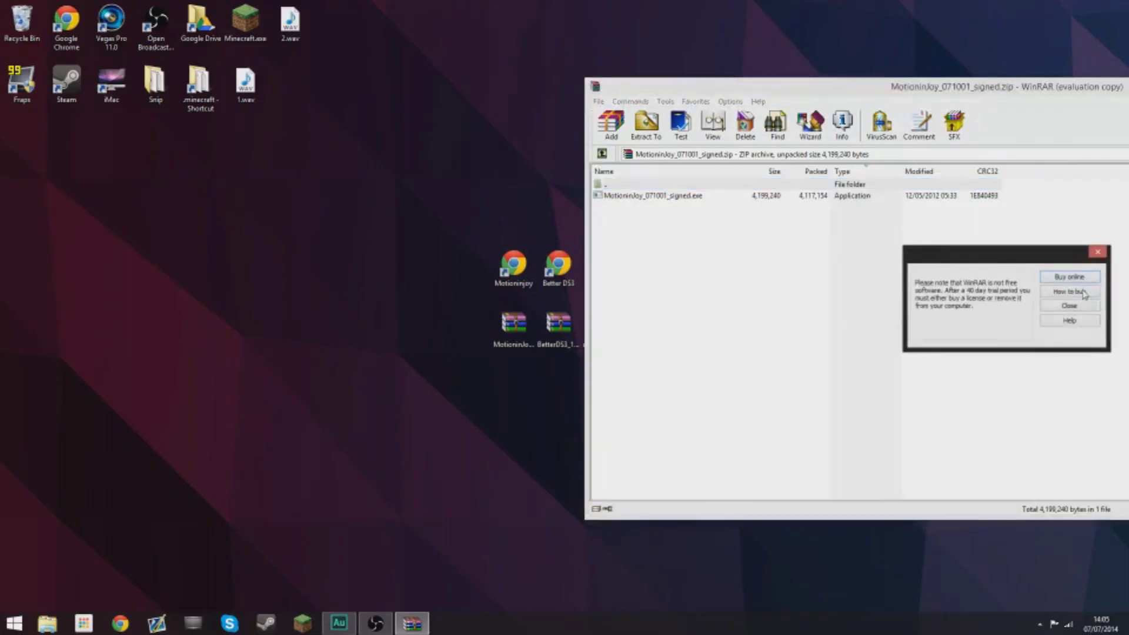
click(1070, 307)
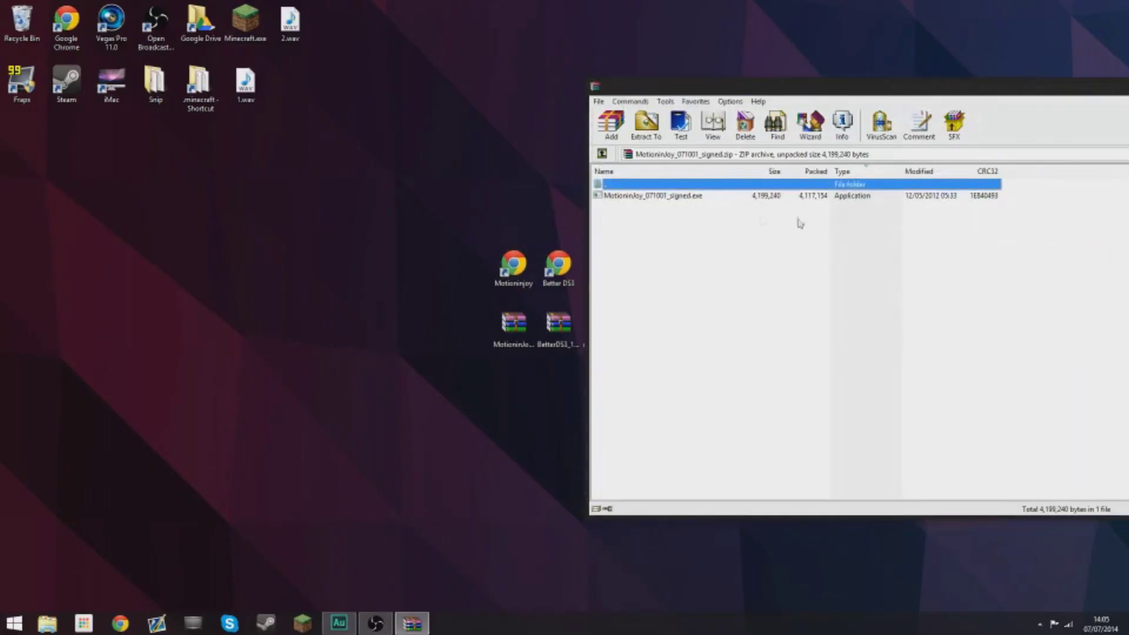
click(697, 196)
drag(697, 201, 518, 376)
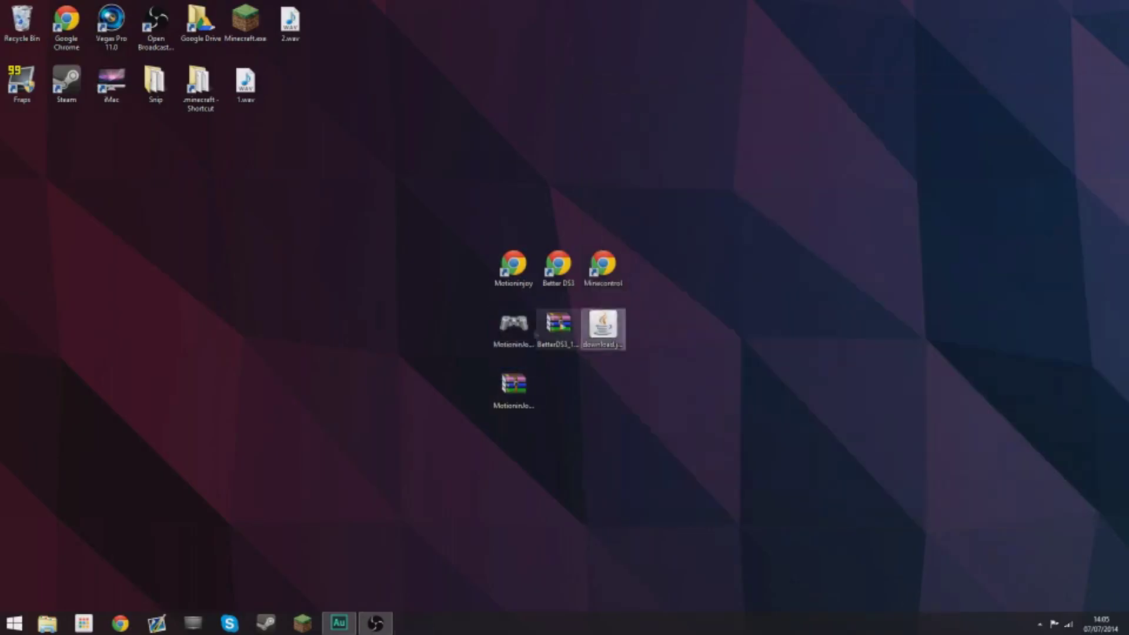
Arrange the MotioninJoy archive above its extracted installer on the desktop and launch the installer.
mouse_move(513, 335)
mouse_down()
mouse_move(455, 392)
mouse_move(514, 329)
mouse_up()
drag(424, 391, 511, 383)
click(562, 388)
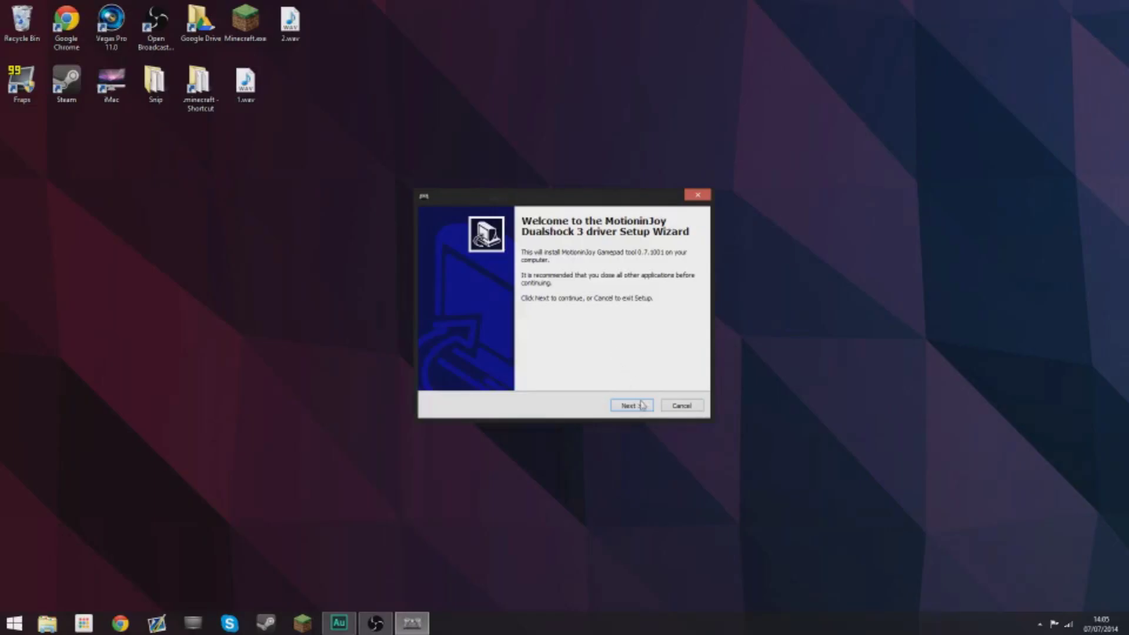
Install the MotioninJoy Dualshock 3 driver with the default destination, Start Menu folder and desktop icon.
click(639, 405)
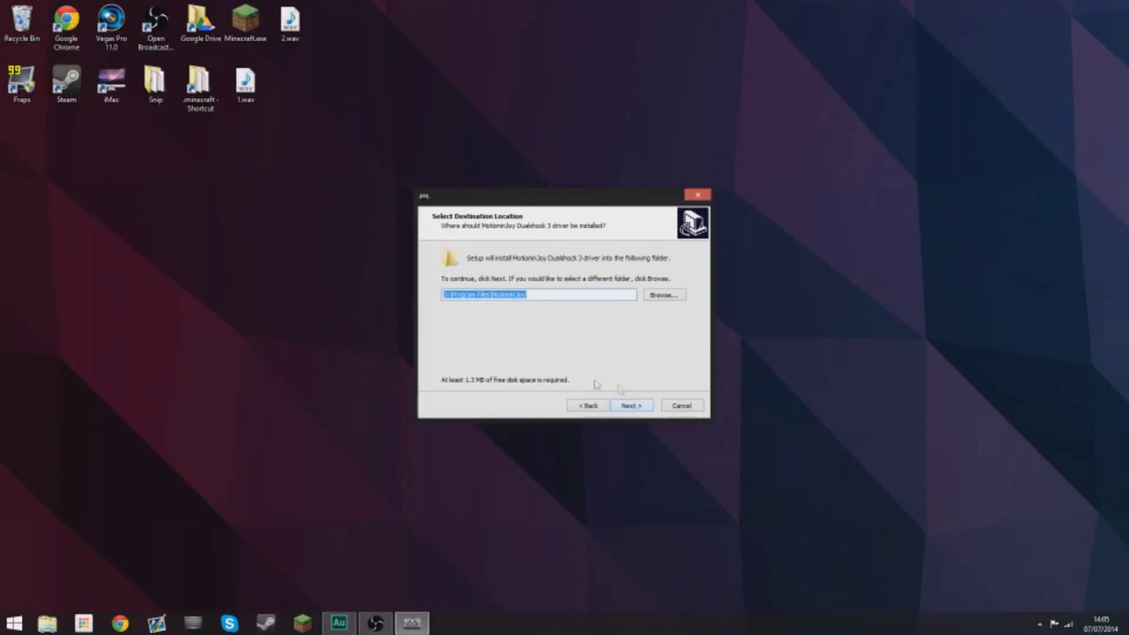
click(641, 407)
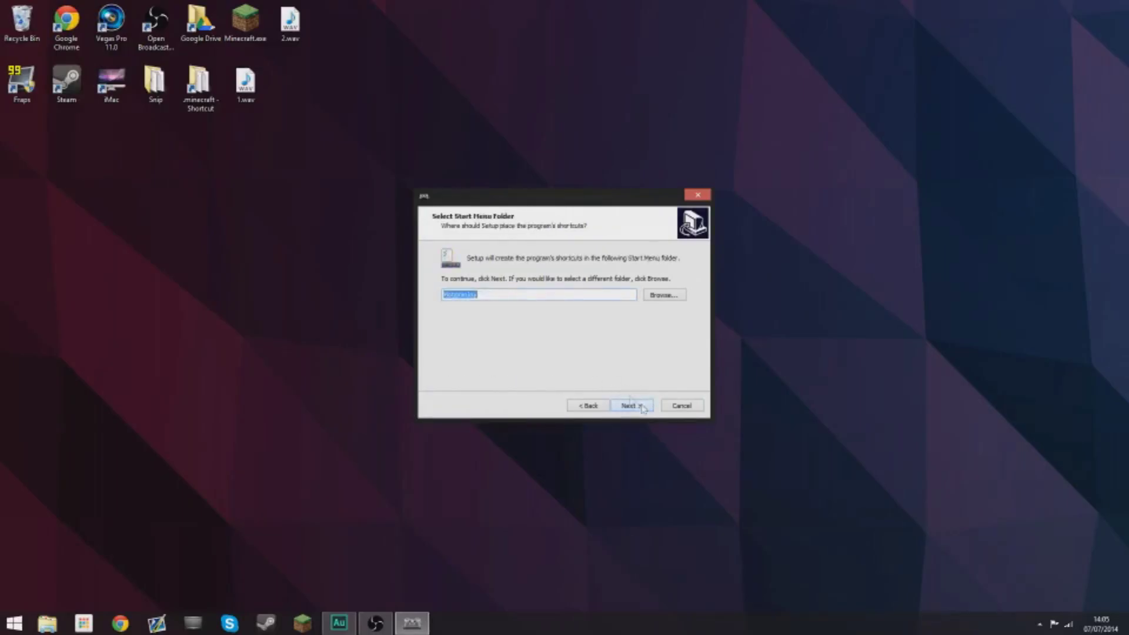
click(642, 407)
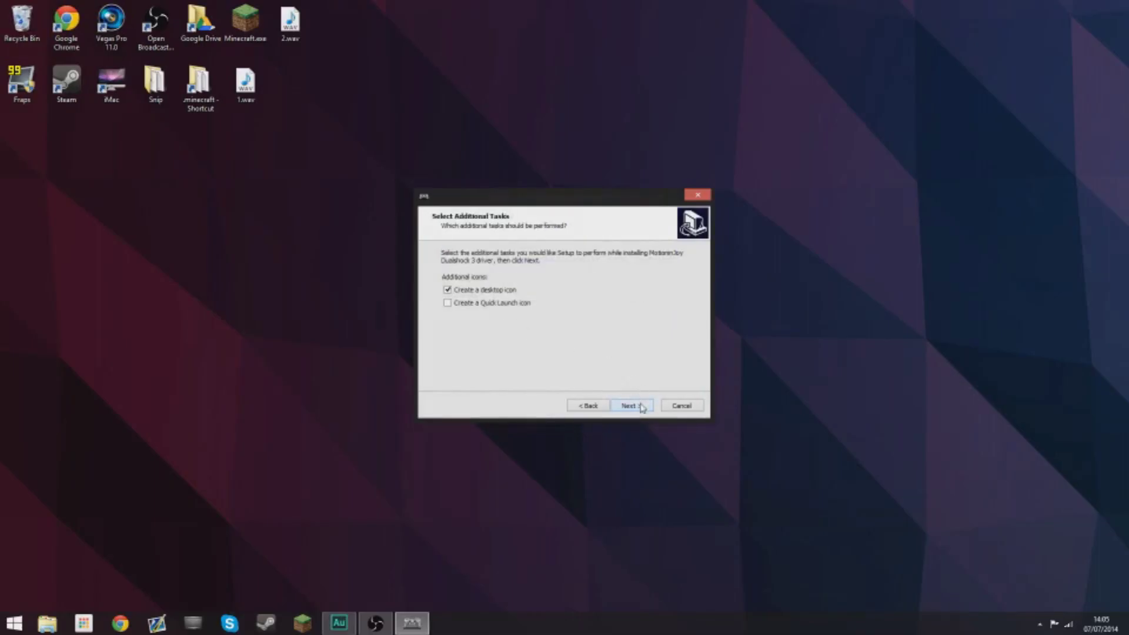
click(641, 407)
click(642, 407)
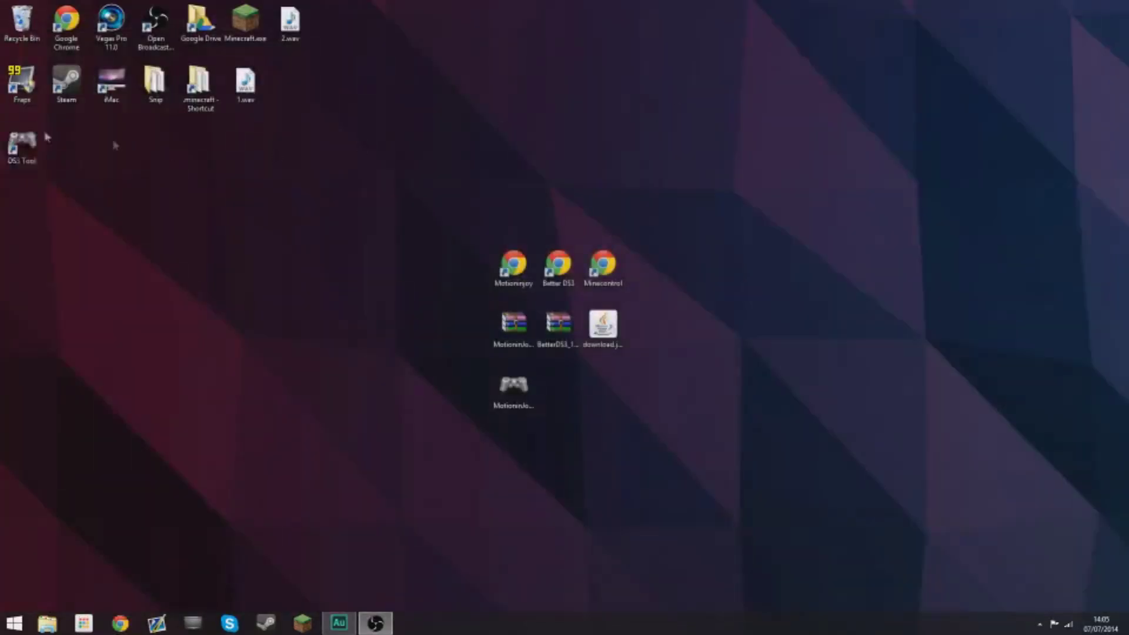
Open DS3 Tool from its desktop shortcut and install and load the MotioninJoy driver for the connected controller port.
drag(21, 141, 496, 438)
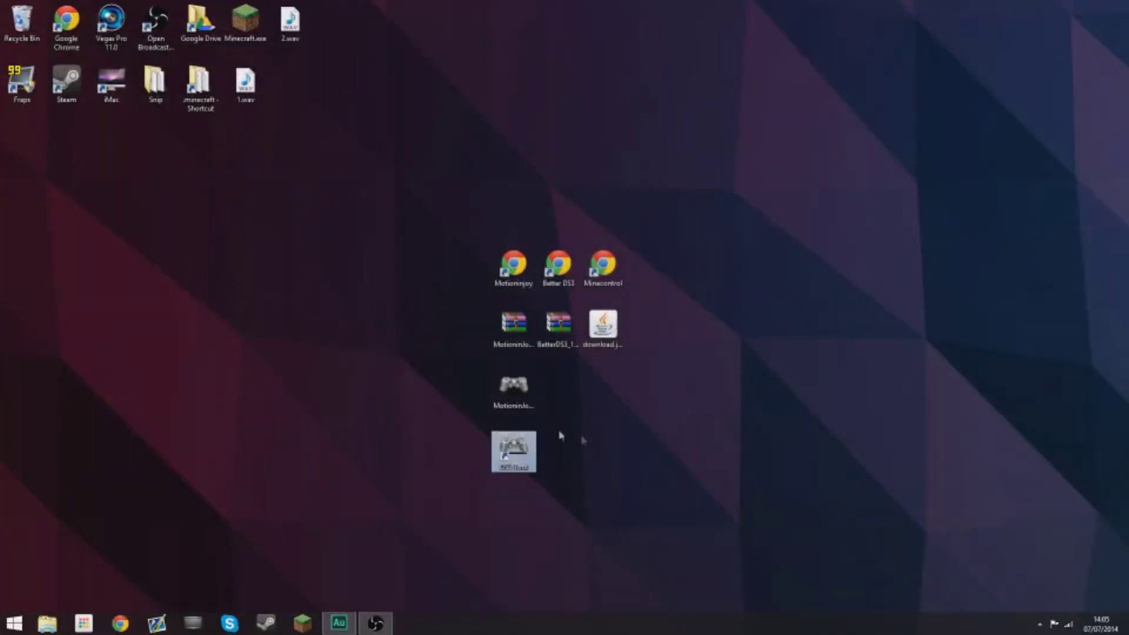
right_click(526, 446)
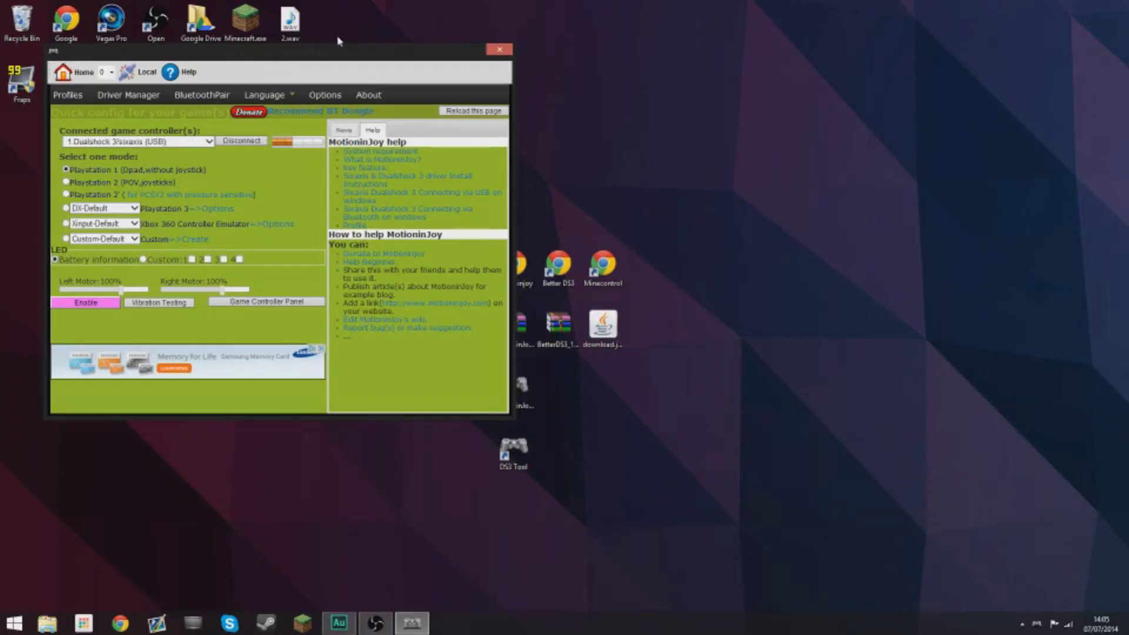
click(116, 97)
click(57, 184)
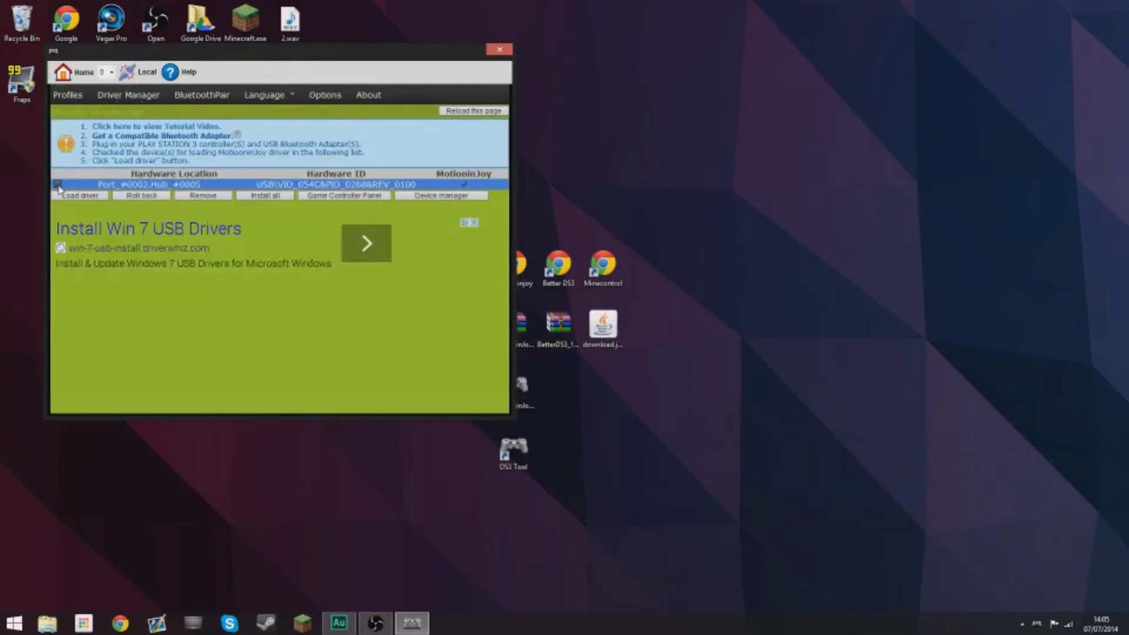
click(253, 199)
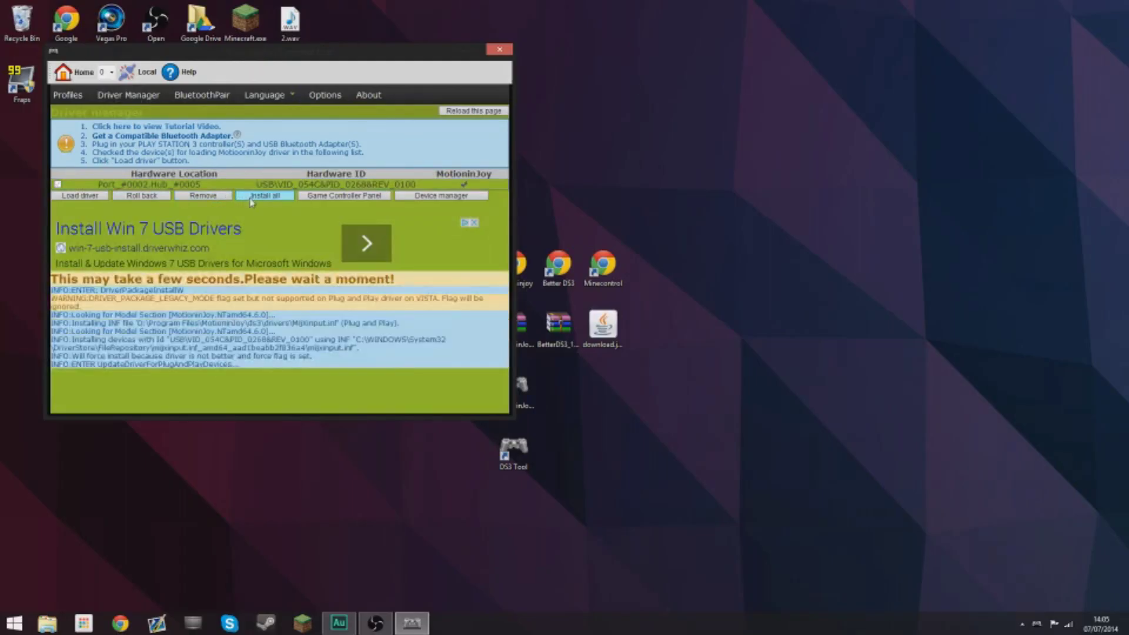
click(59, 185)
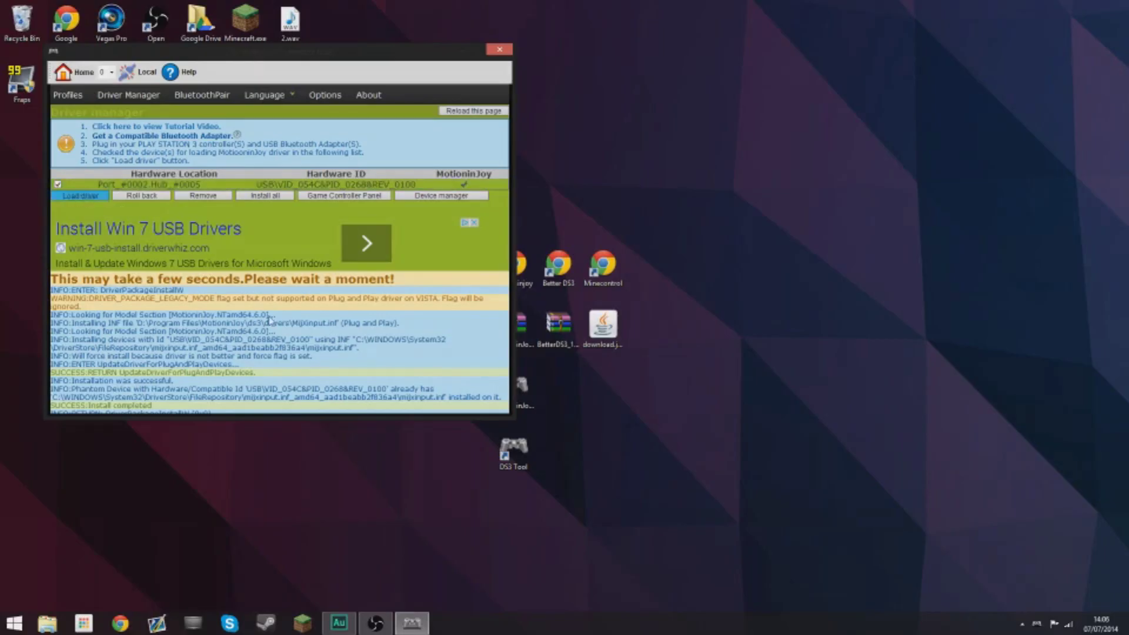
click(505, 52)
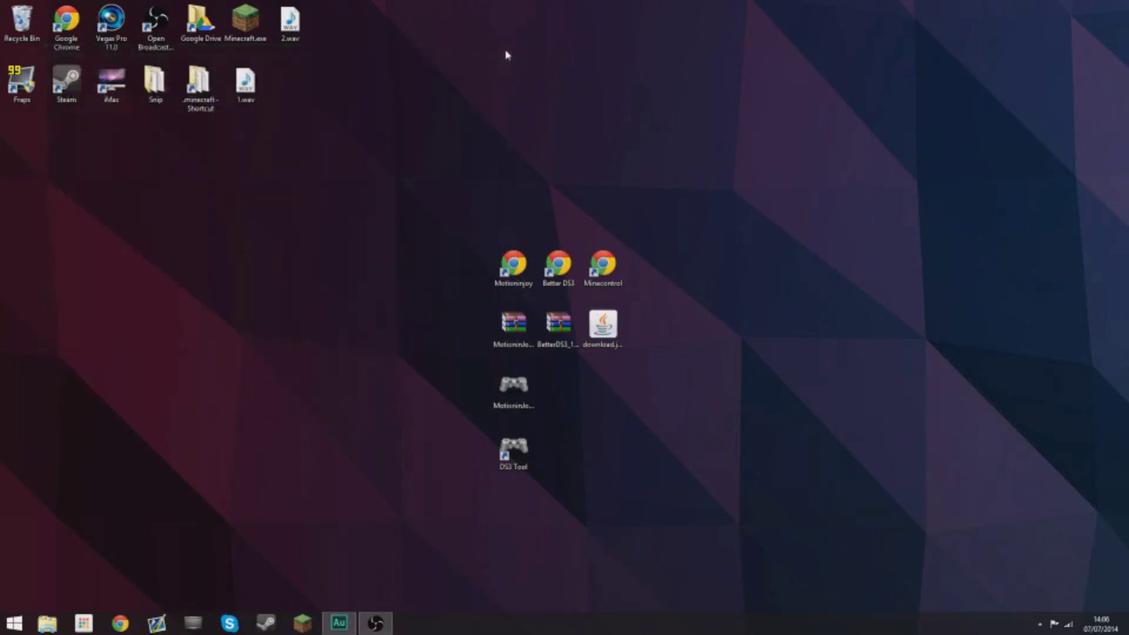
Uninstall the MotioninJoy Dualshock 3 driver program through Programs and Features.
key(super)
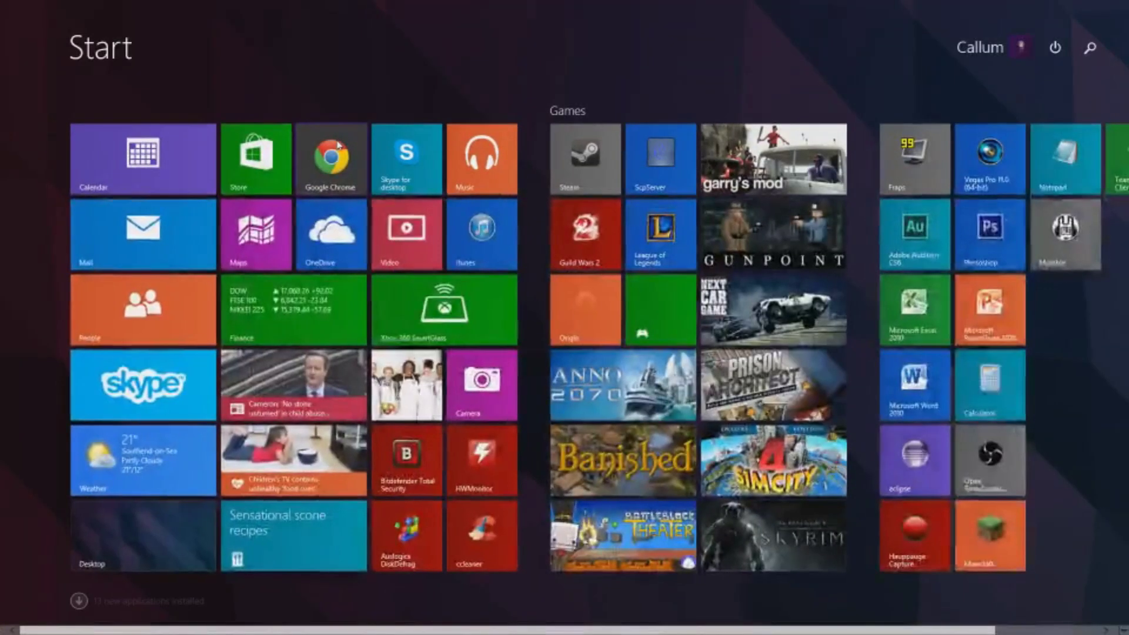
text(uninstall)
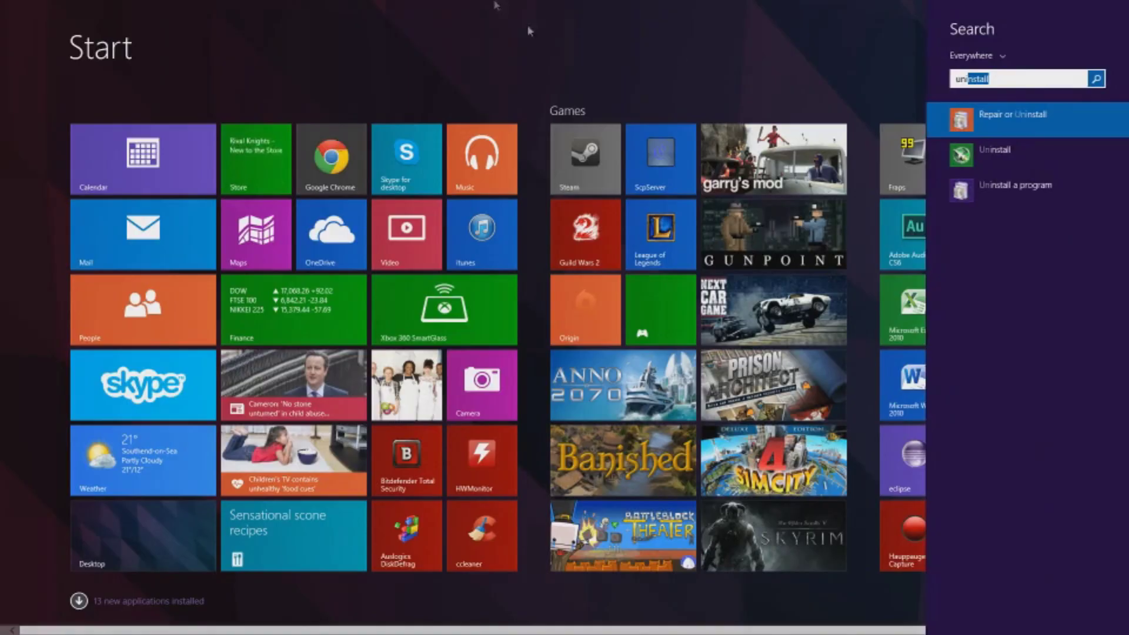
click(1007, 191)
click(647, 284)
click(613, 254)
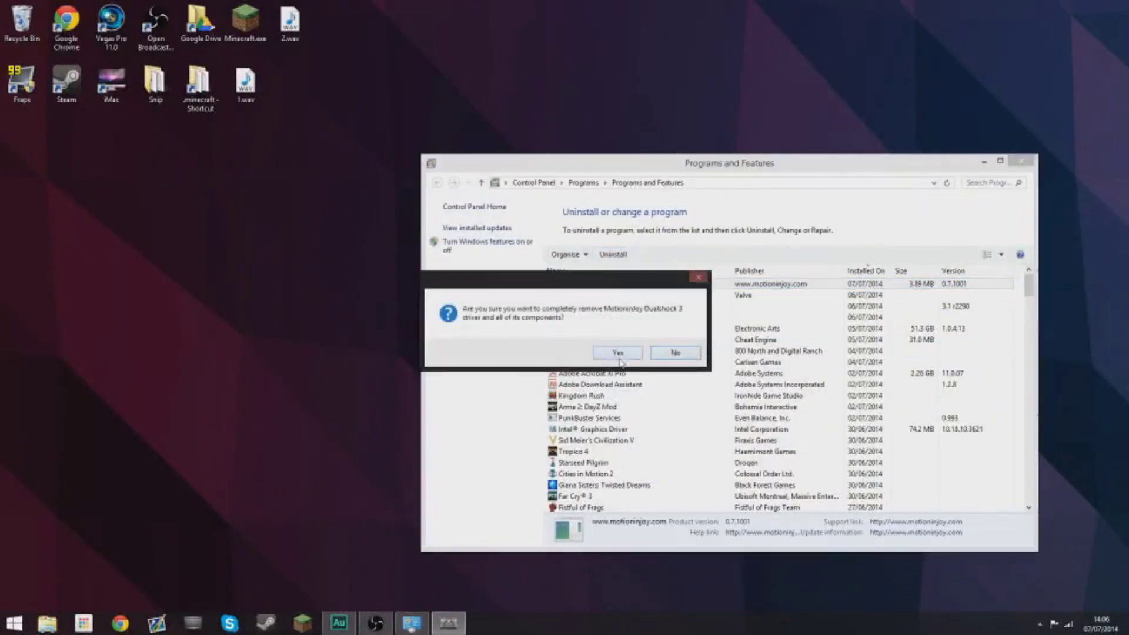
click(618, 352)
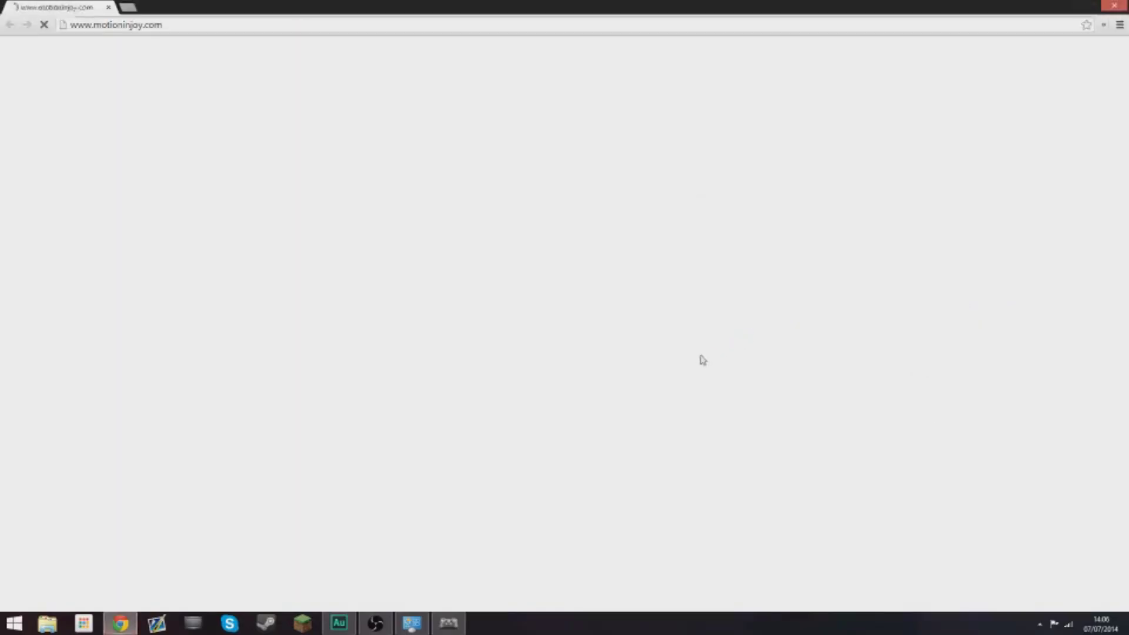
click(1114, 5)
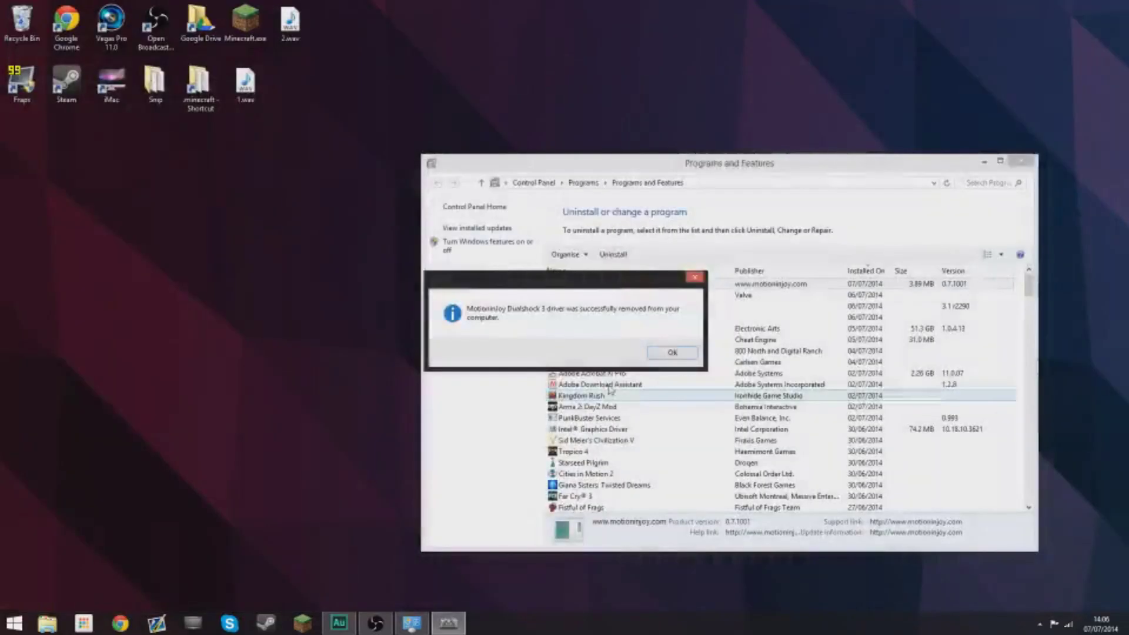
click(672, 352)
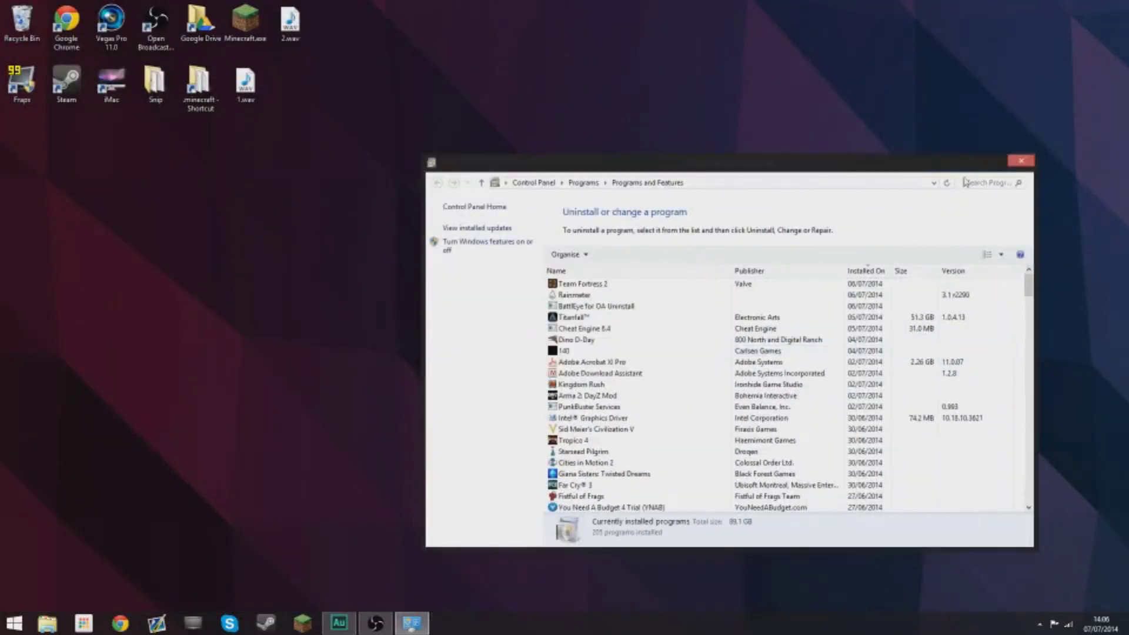
click(1021, 161)
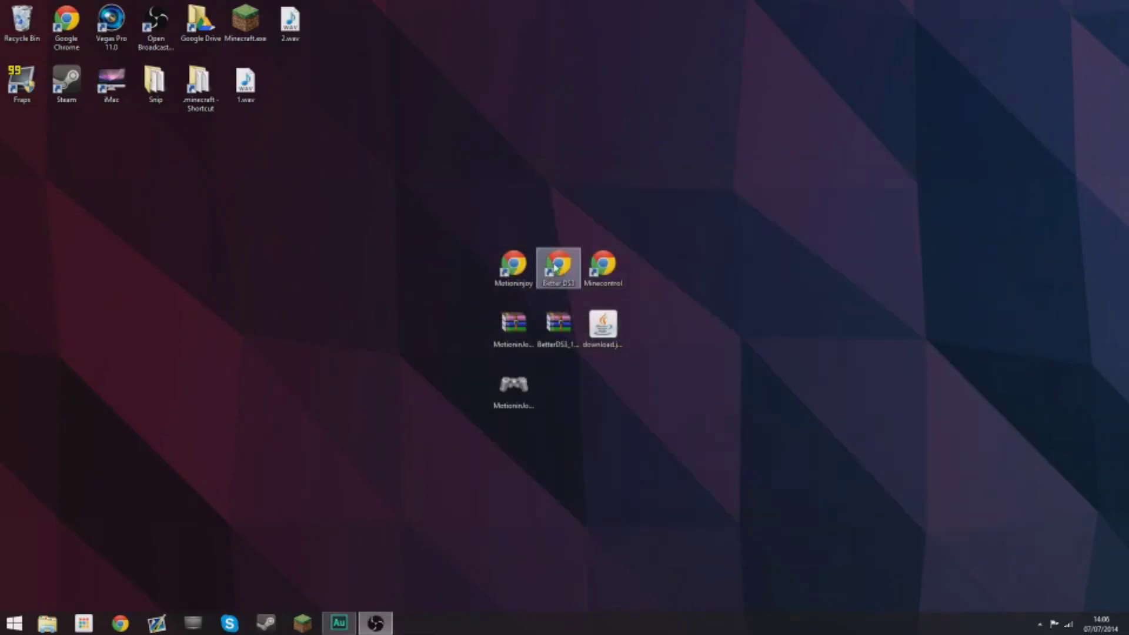
Check the Better DS3 download page and extract Better DS3.exe from BetterDS3_1.5.3.zip onto the desktop.
double_click(559, 266)
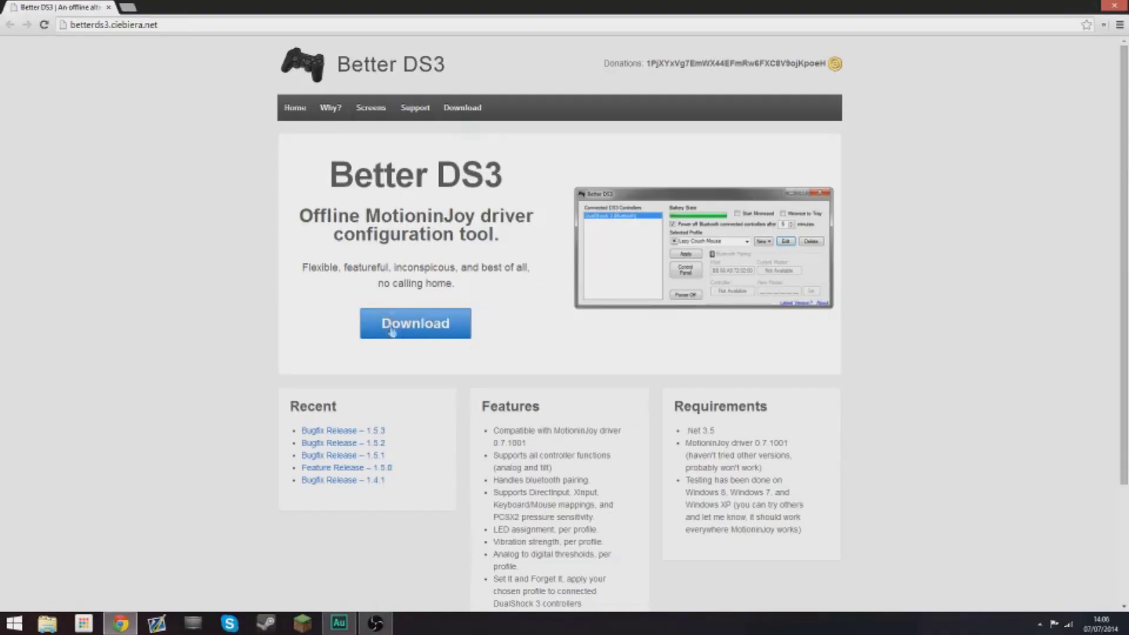
click(1115, 5)
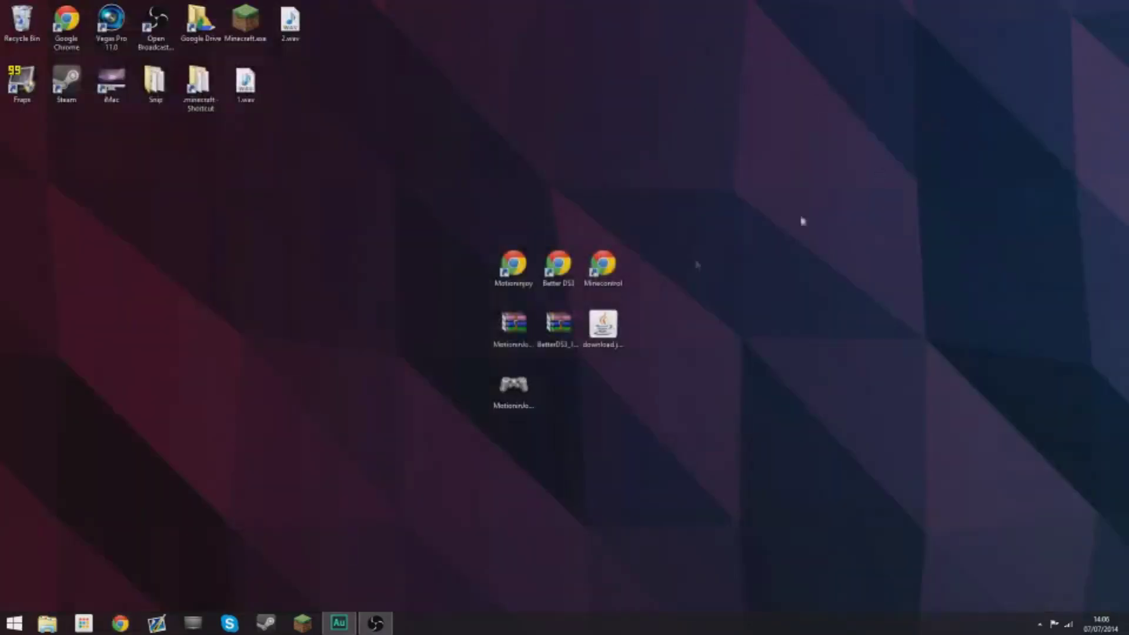
double_click(558, 322)
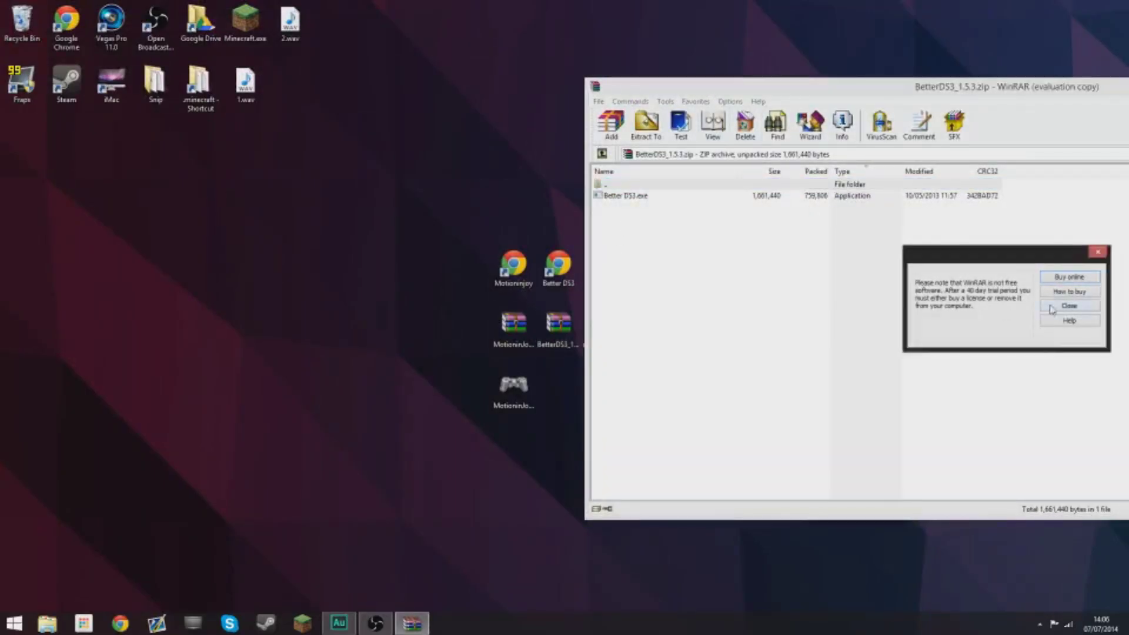
click(1061, 305)
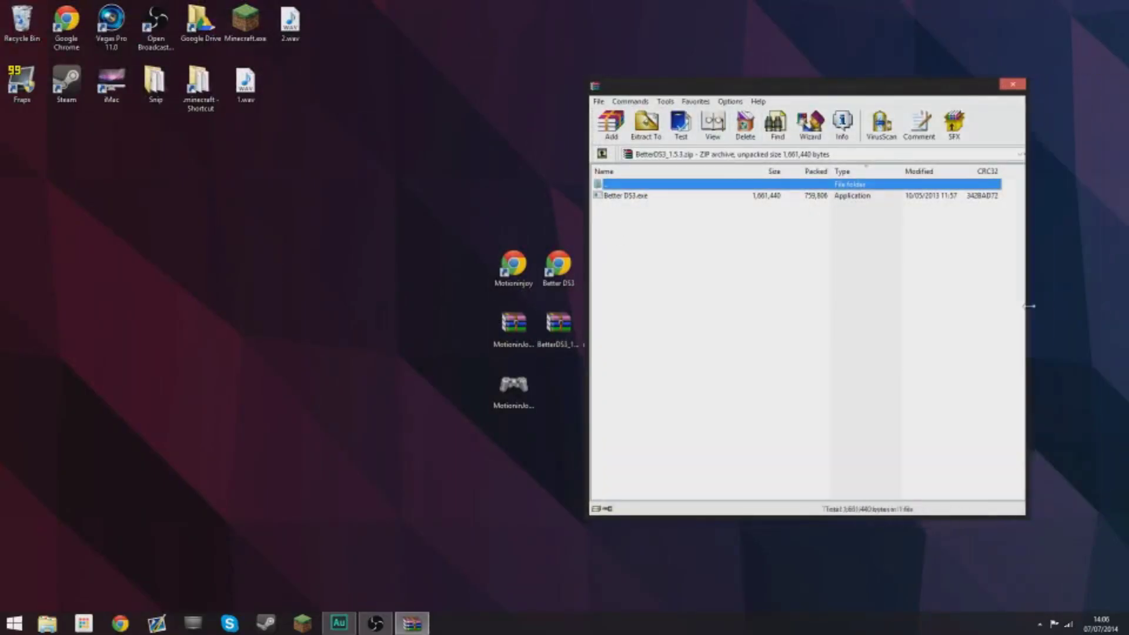
drag(641, 201, 563, 389)
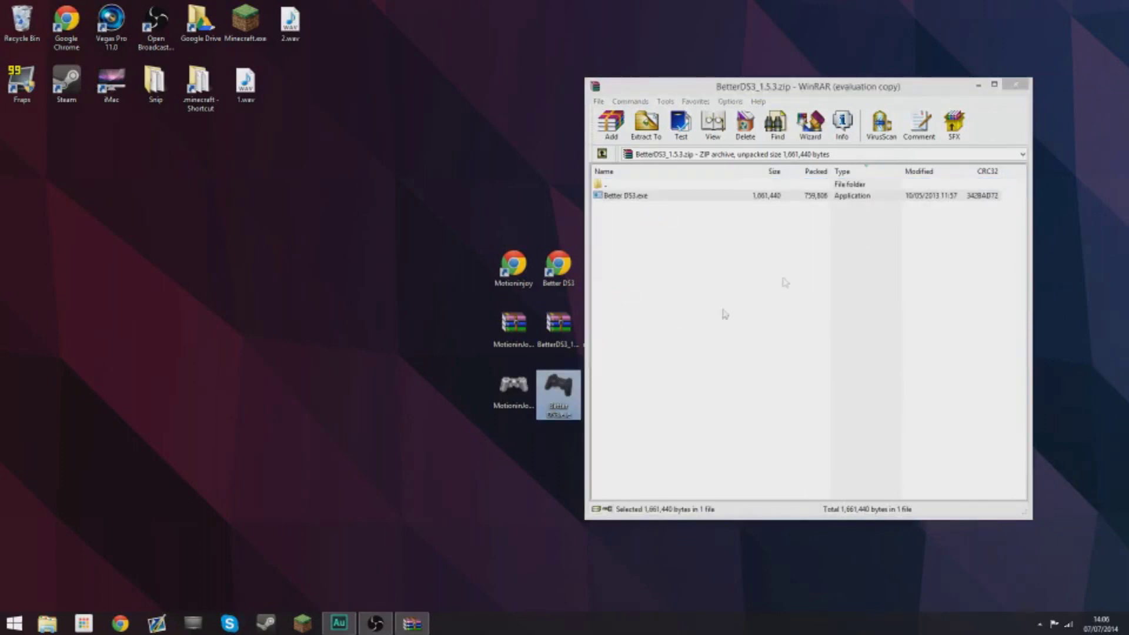
click(1018, 84)
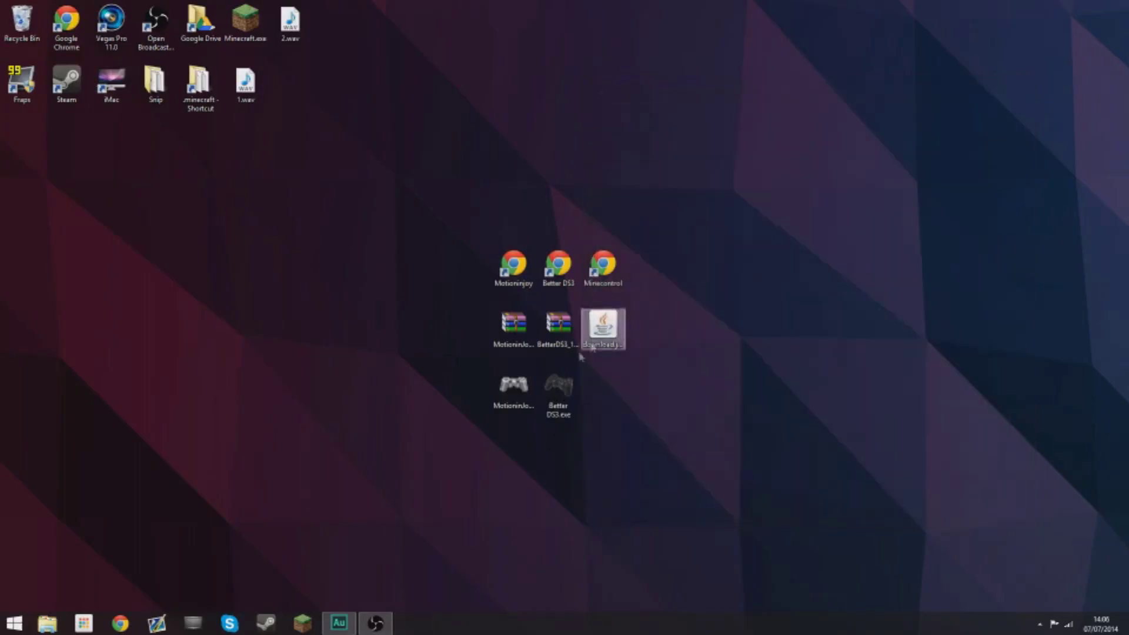
Launch Better DS3 and save a new XInput profile named YouTube, auto-filled with the Xbox 360 mapping.
double_click(562, 390)
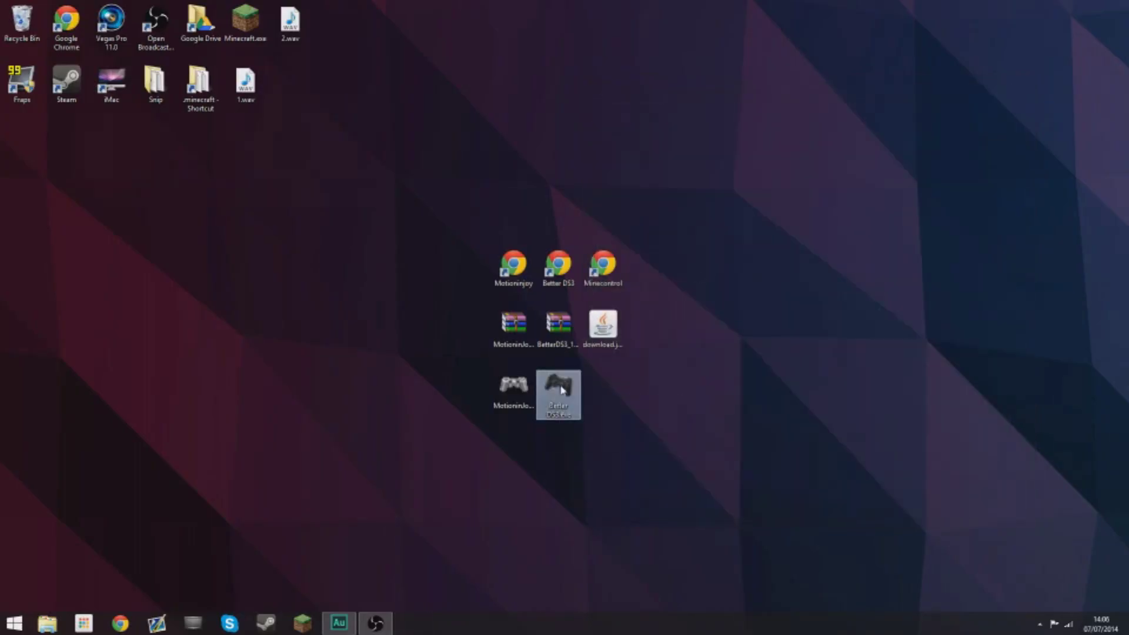
drag(311, 71, 963, 170)
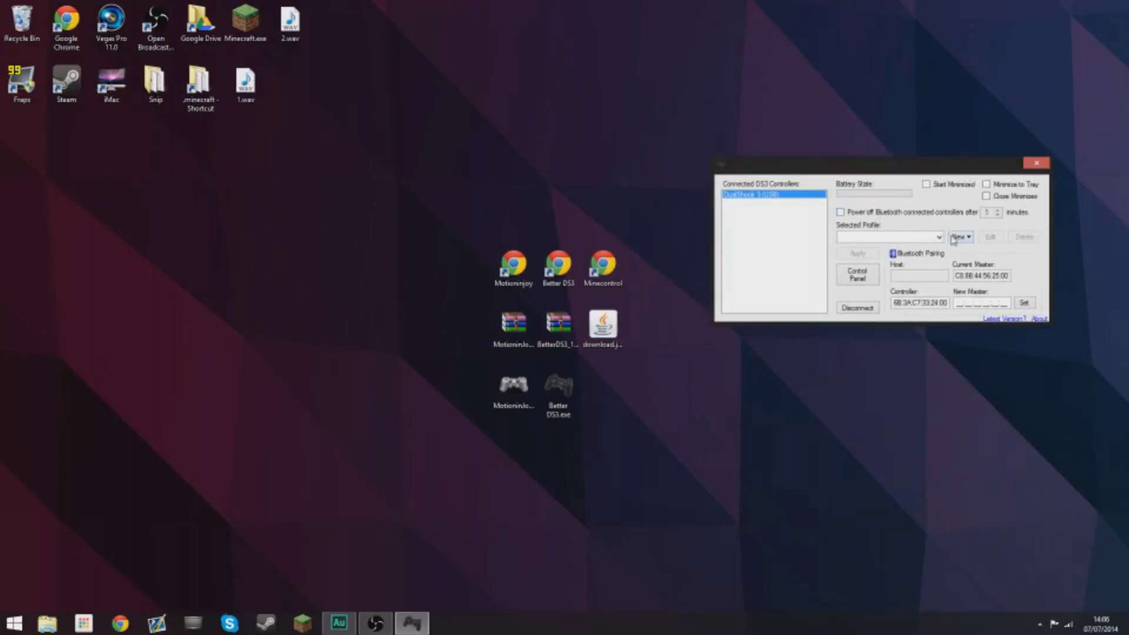
click(960, 236)
click(970, 264)
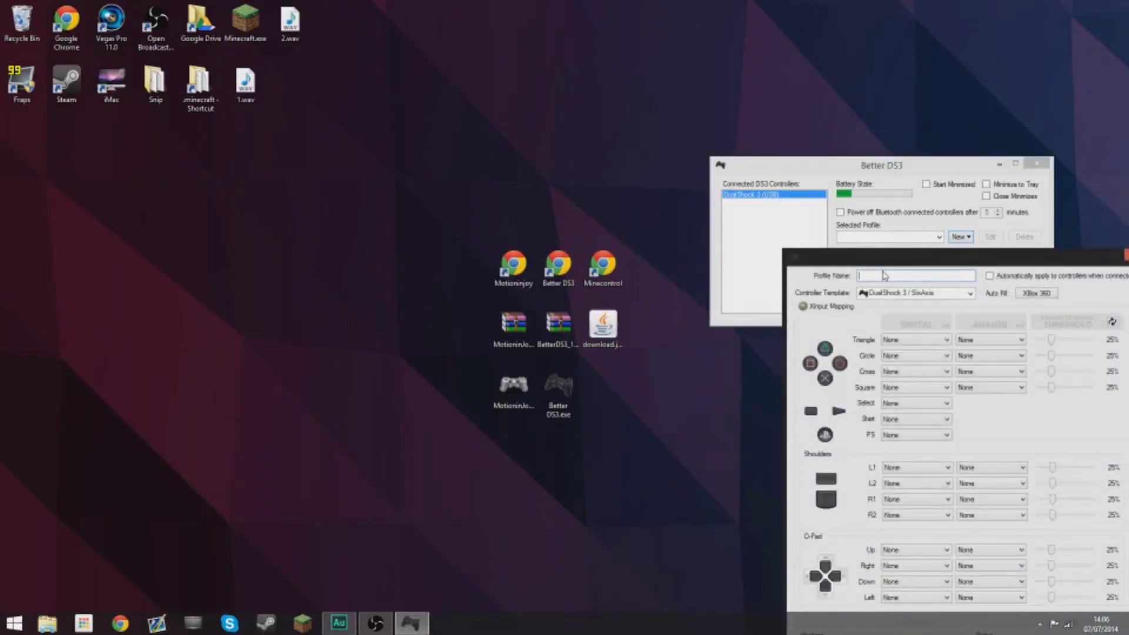
text(YouTube)
drag(996, 266, 884, 158)
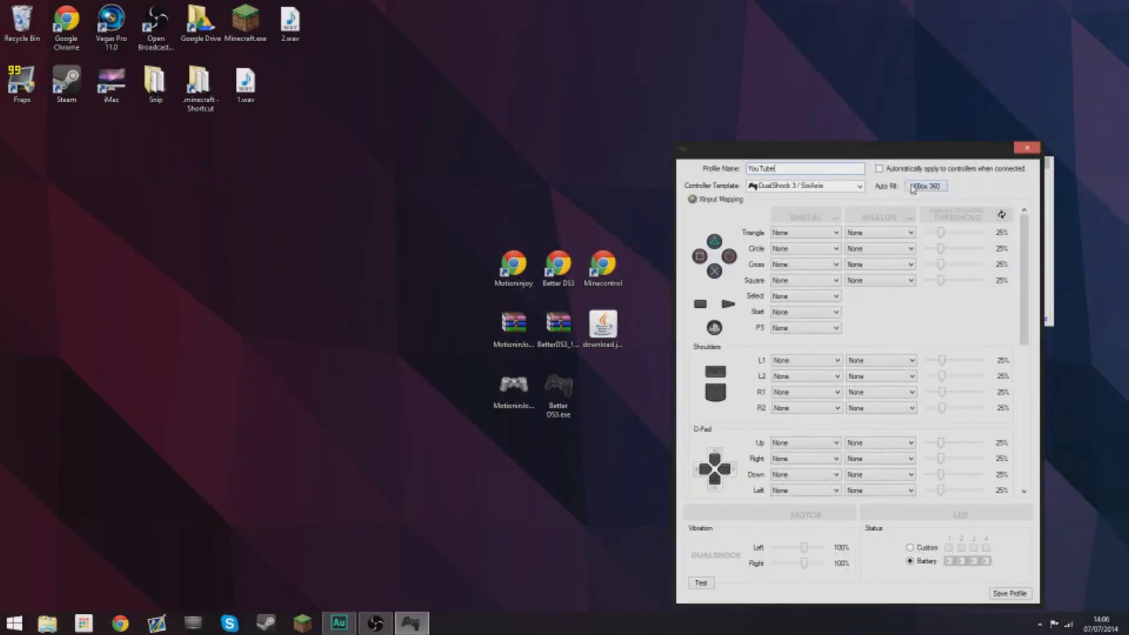
click(928, 187)
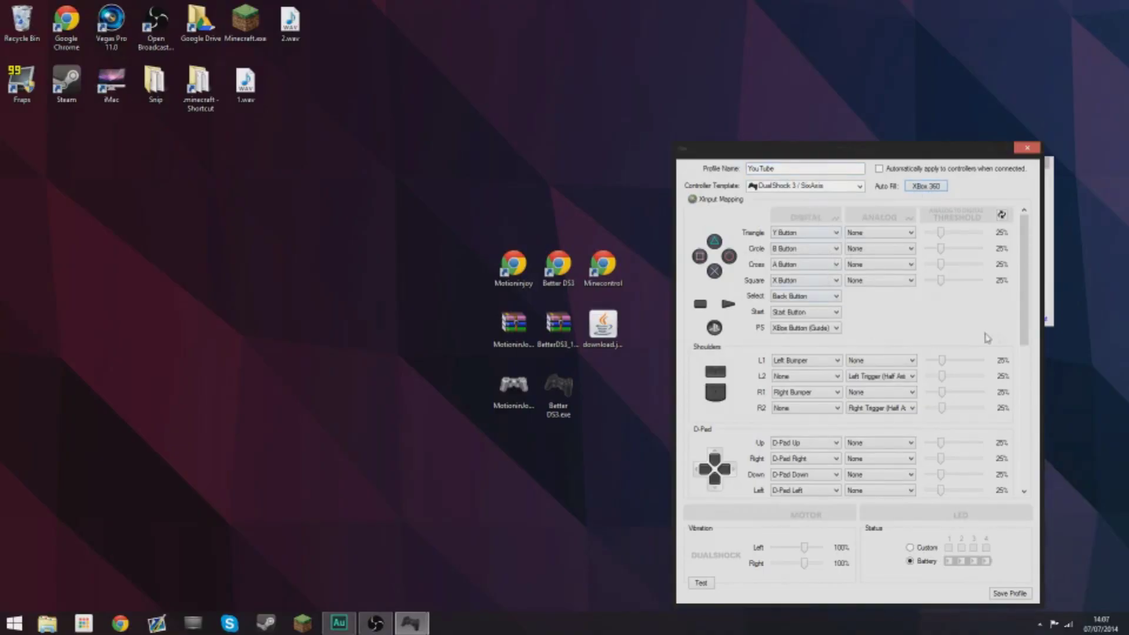
click(1011, 593)
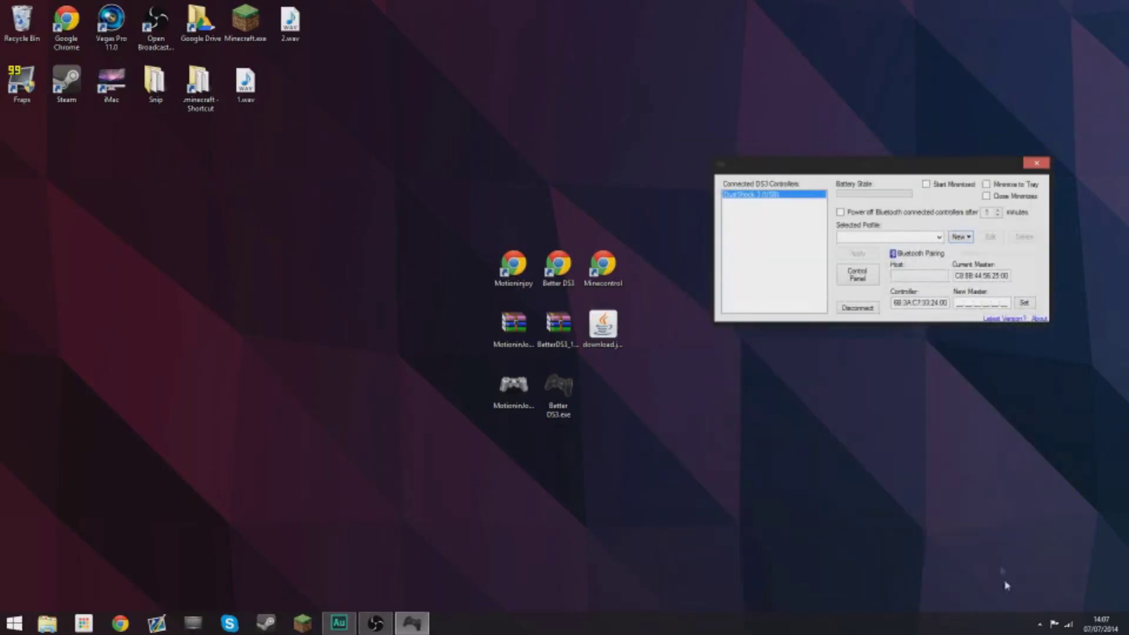
Apply the YouTube profile to the connected DualShock 3 controller and minimize the profile manager.
click(939, 238)
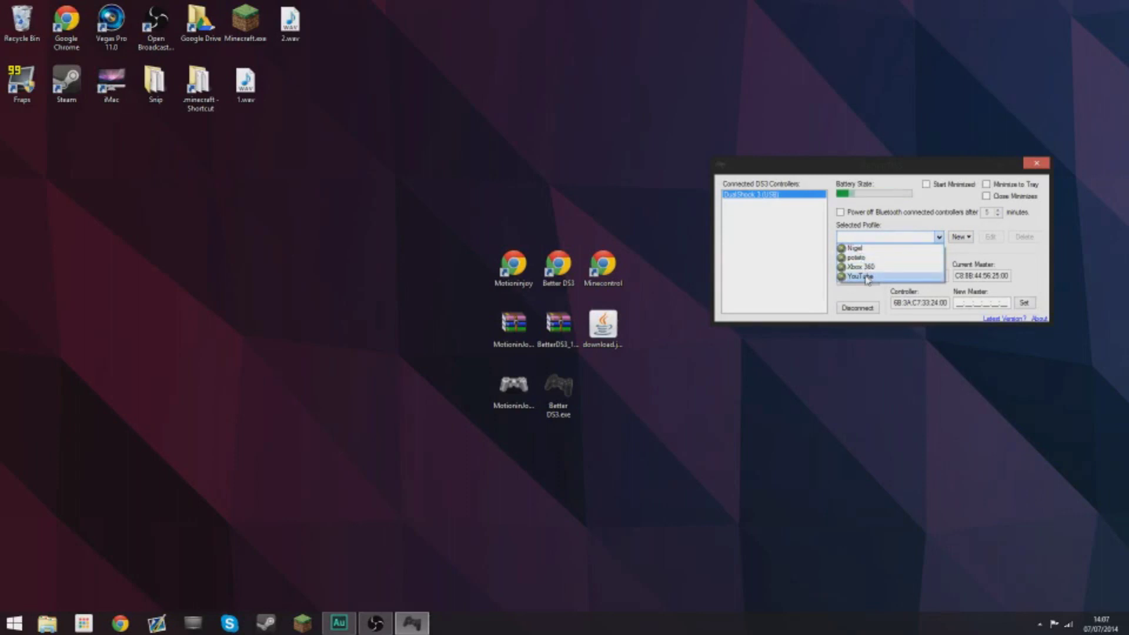
click(867, 277)
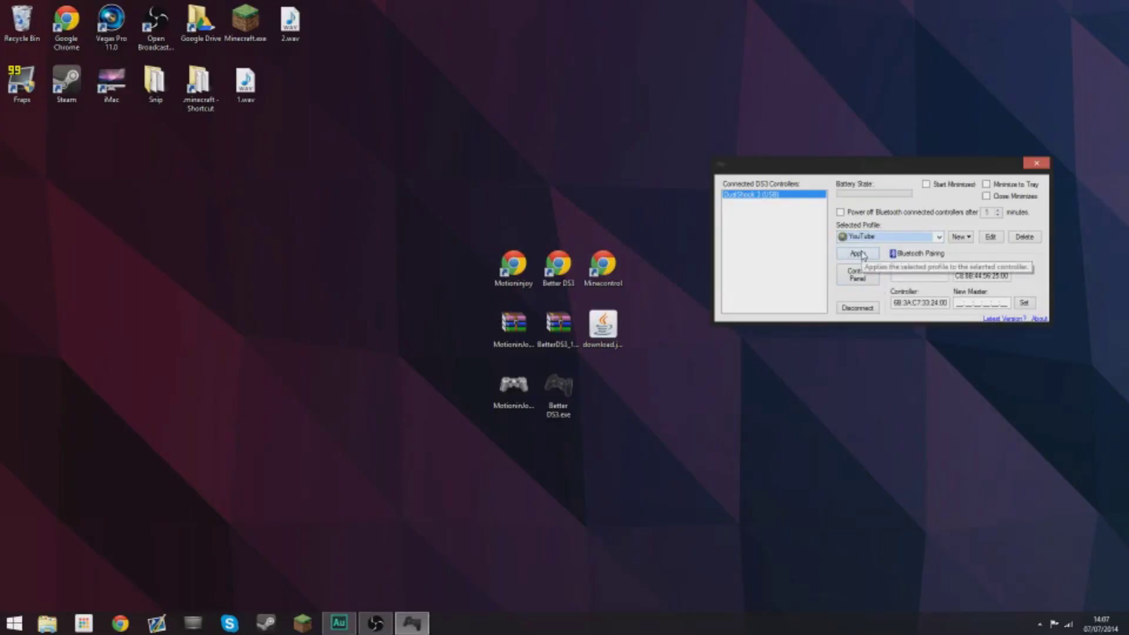
click(863, 258)
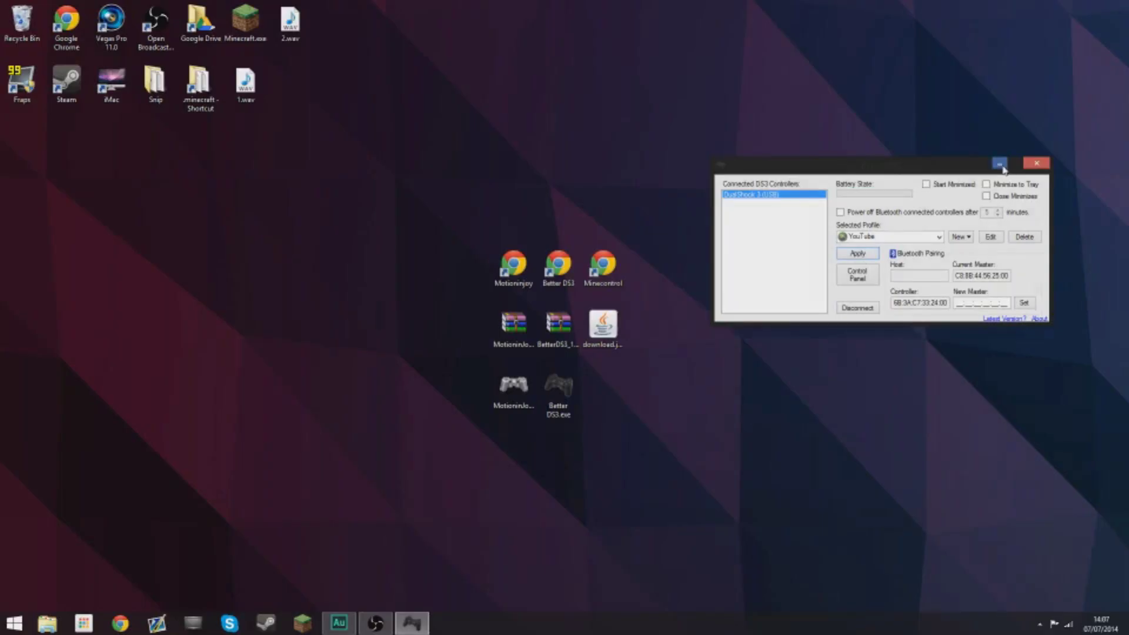
click(1000, 165)
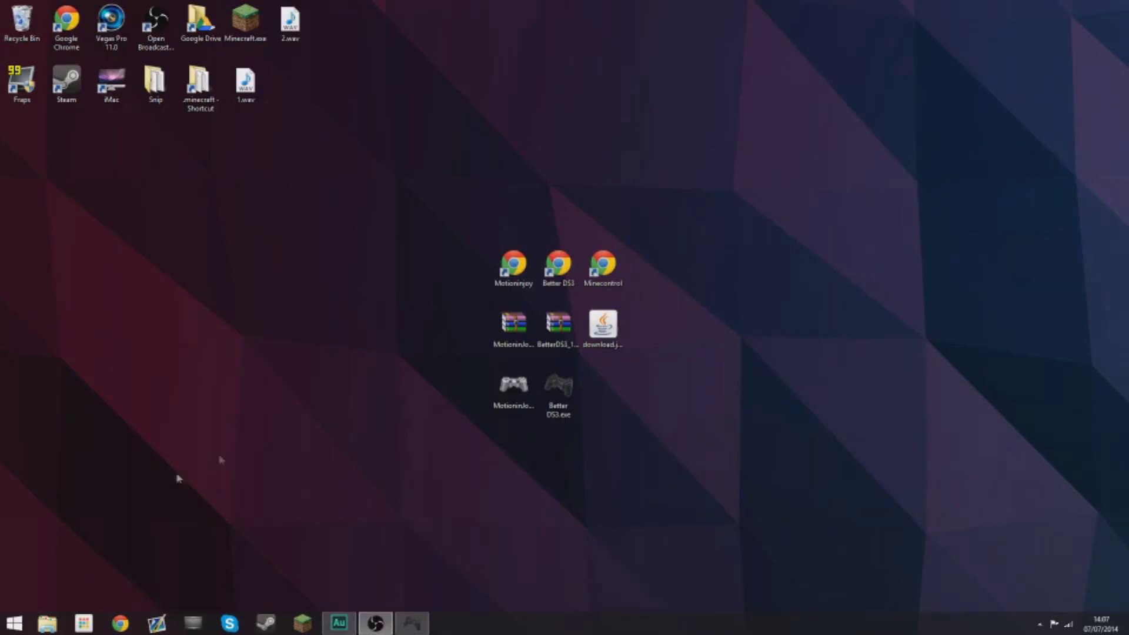
Search Windows for "conf" and open Configure Java.
key(super)
text(co)
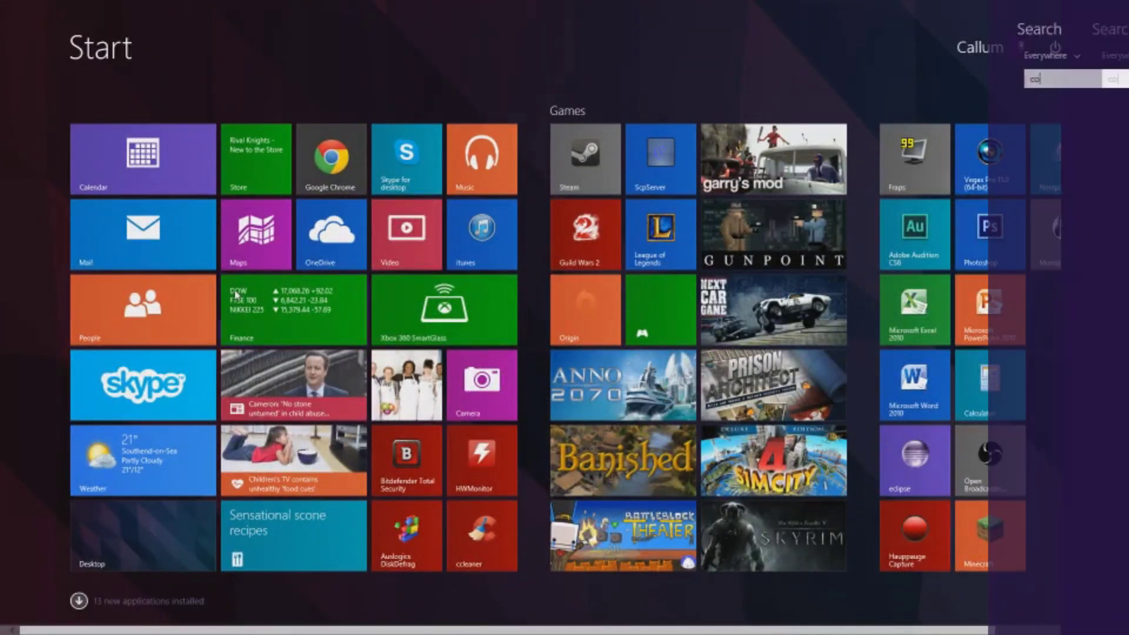
text(nfuite)
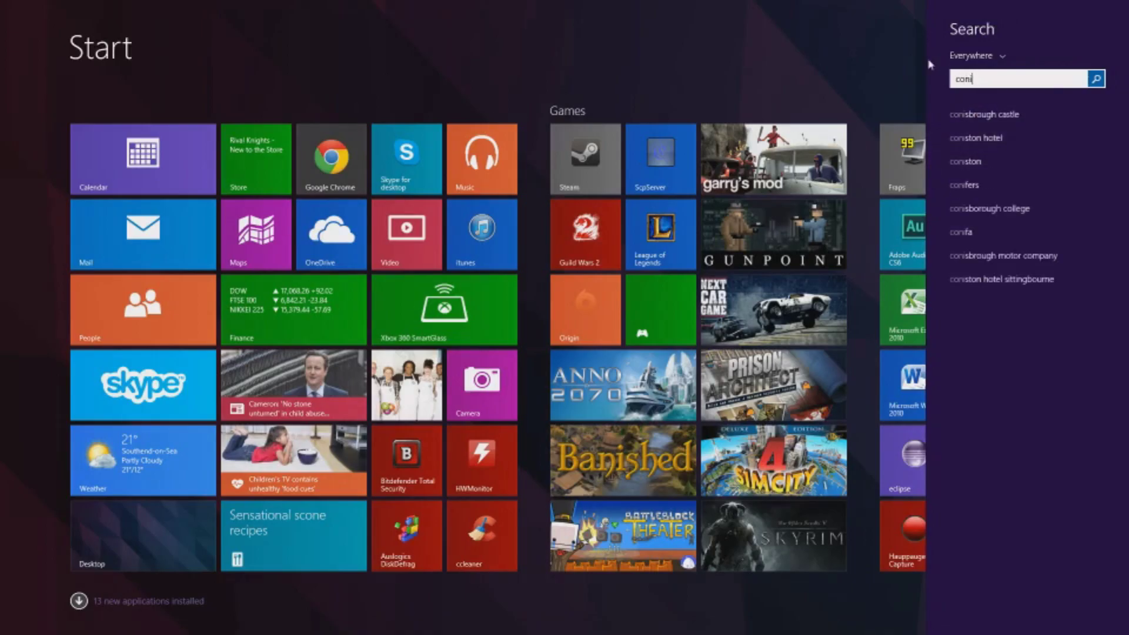
key(BackSpace)
text(f)
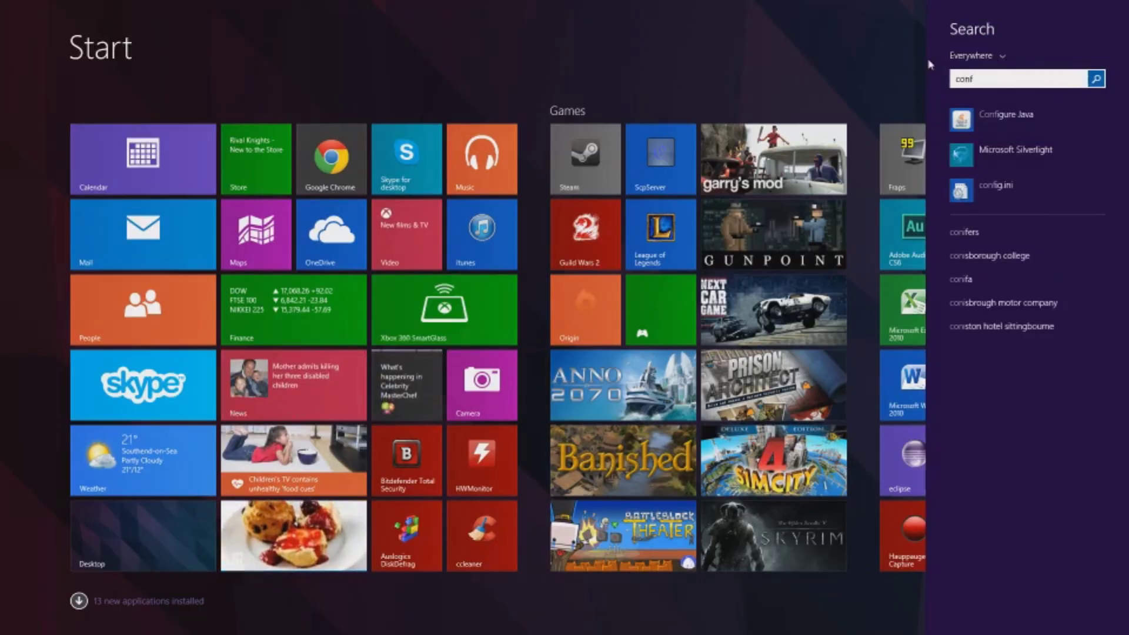
click(1021, 115)
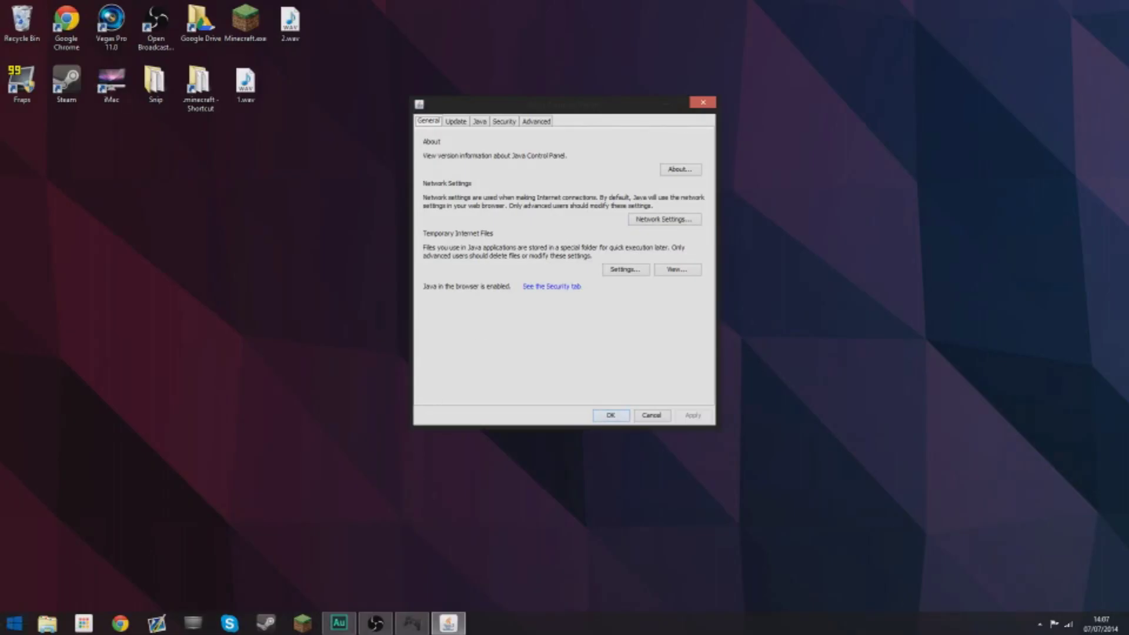
Set the Java security level to Medium and accept the settings.
drag(588, 103, 712, 113)
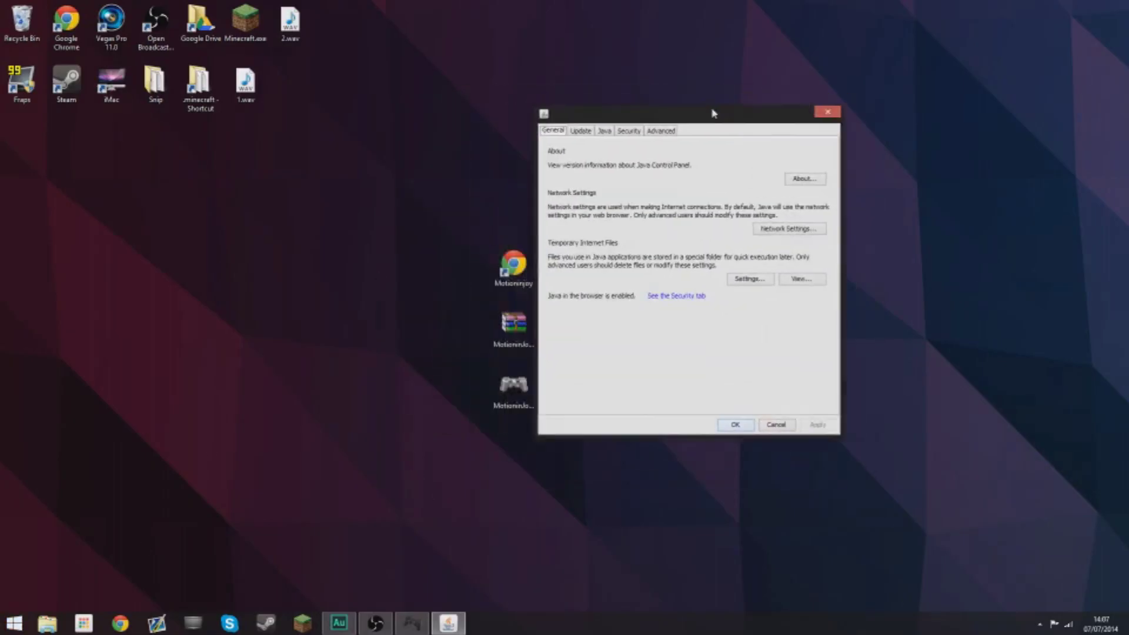
click(627, 131)
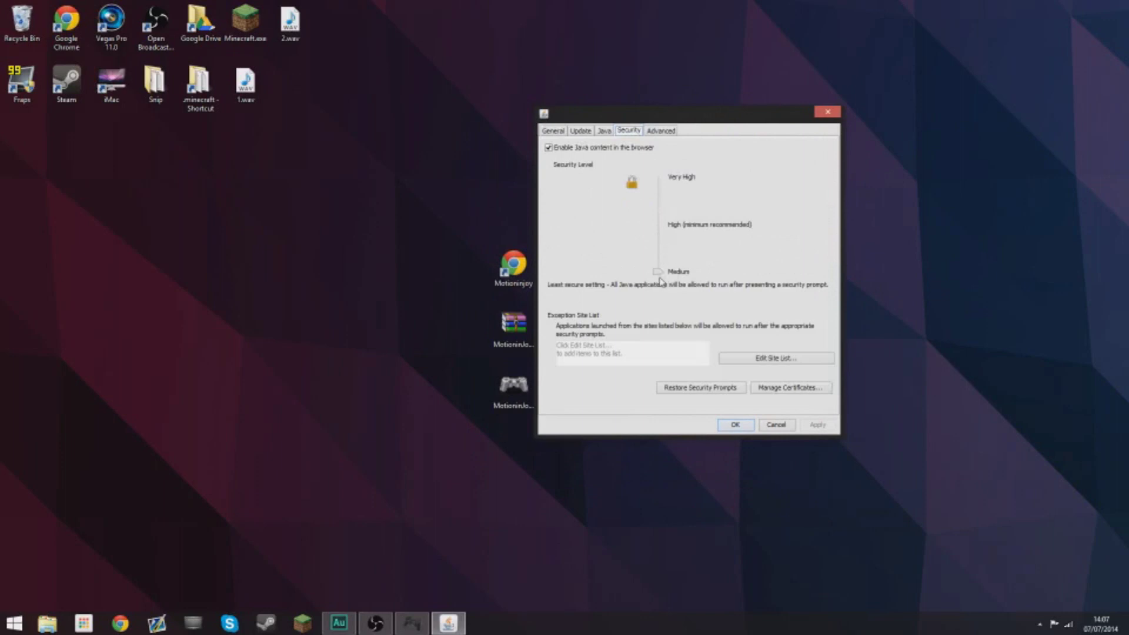
mouse_move(659, 274)
mouse_down()
mouse_move(664, 185)
mouse_move(674, 228)
mouse_move(657, 273)
mouse_up()
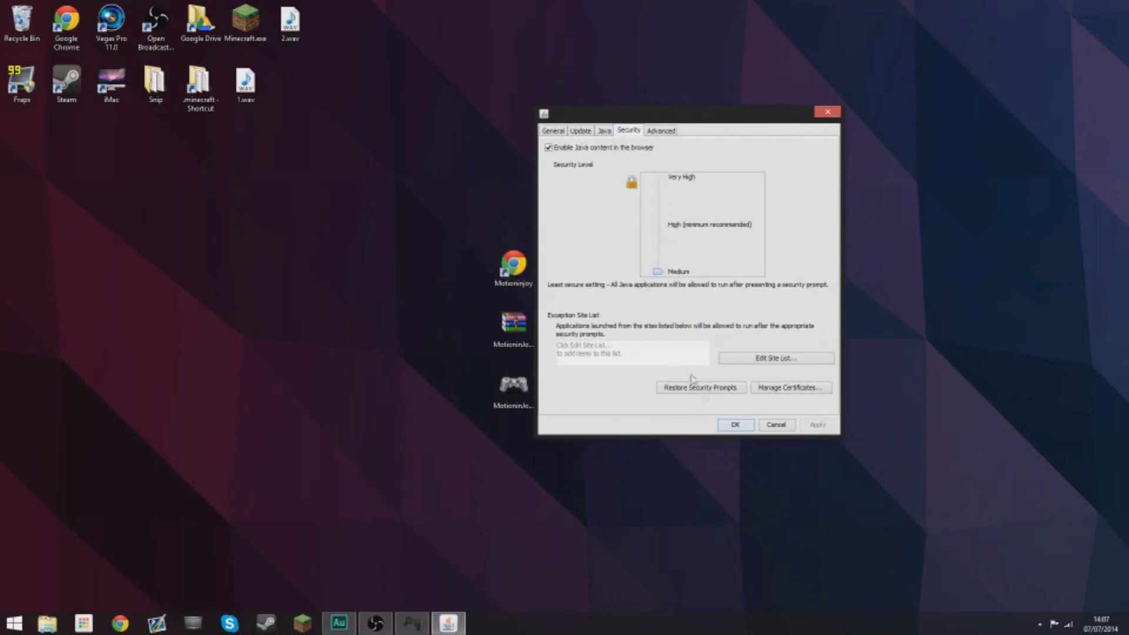
click(729, 426)
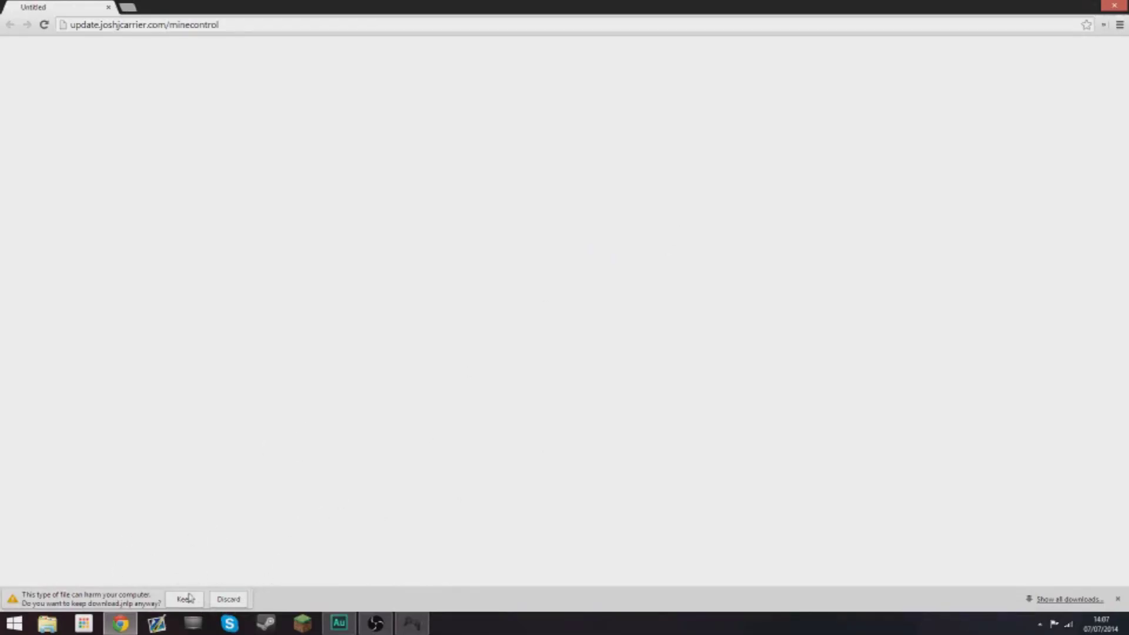
Discard the download.jnlp file offered by the Minecontrol page and close the browser.
click(220, 601)
click(1114, 6)
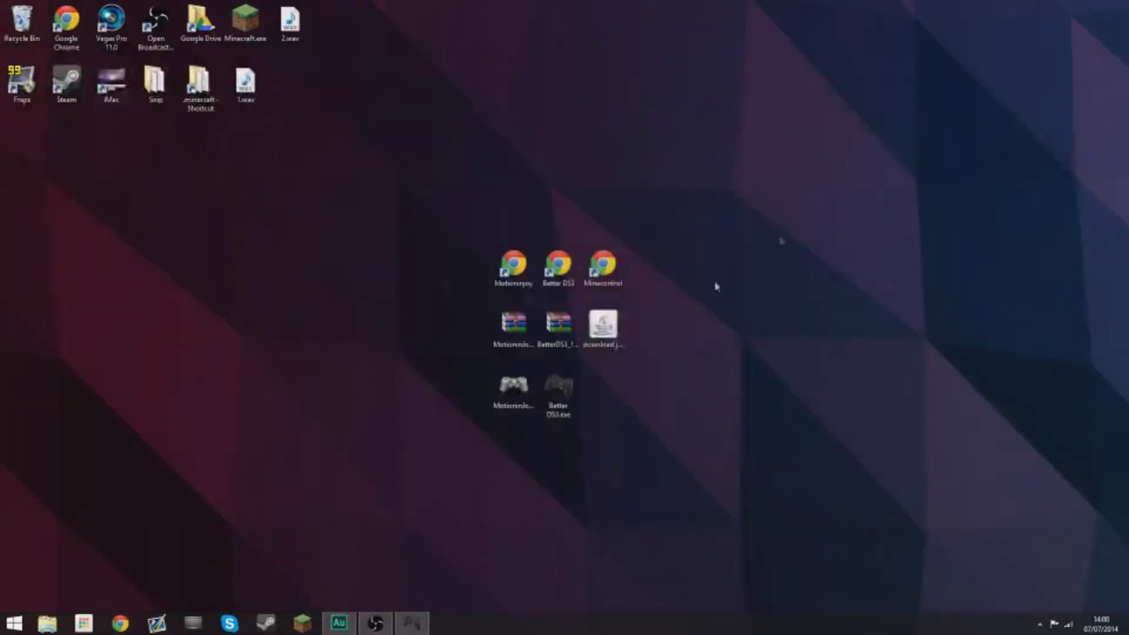
click(604, 327)
click(603, 325)
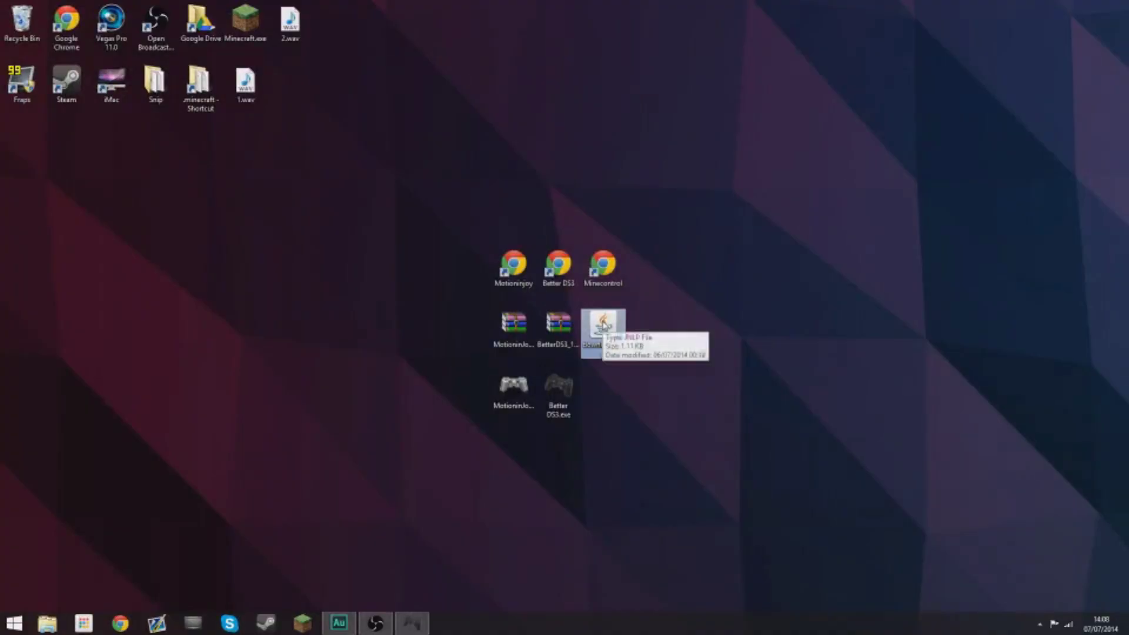
right_click(604, 324)
click(627, 343)
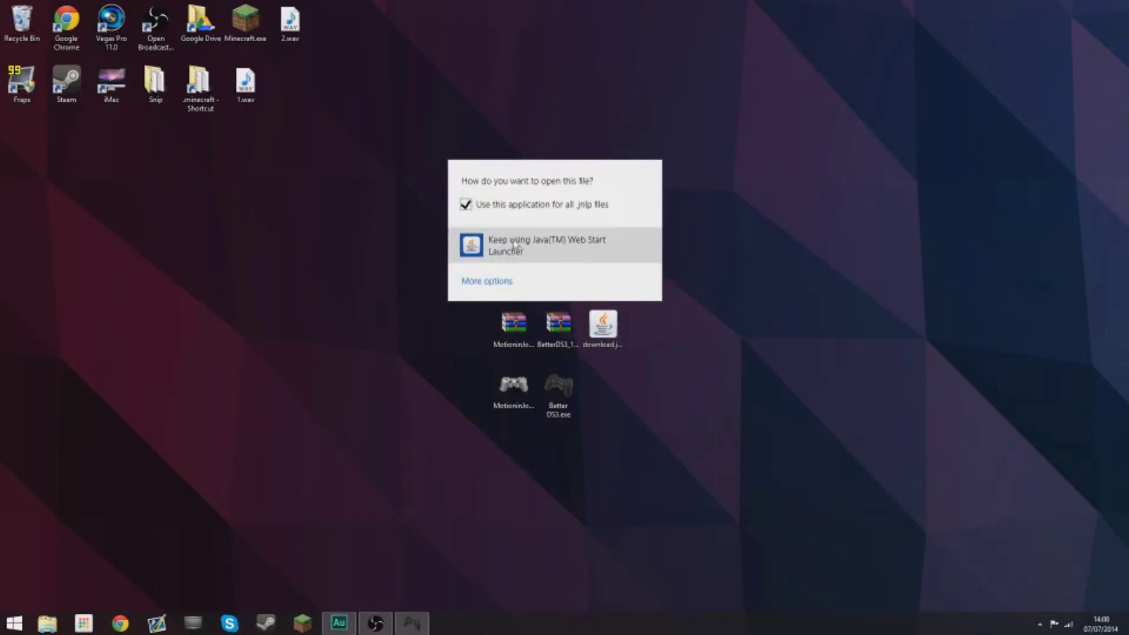
click(563, 323)
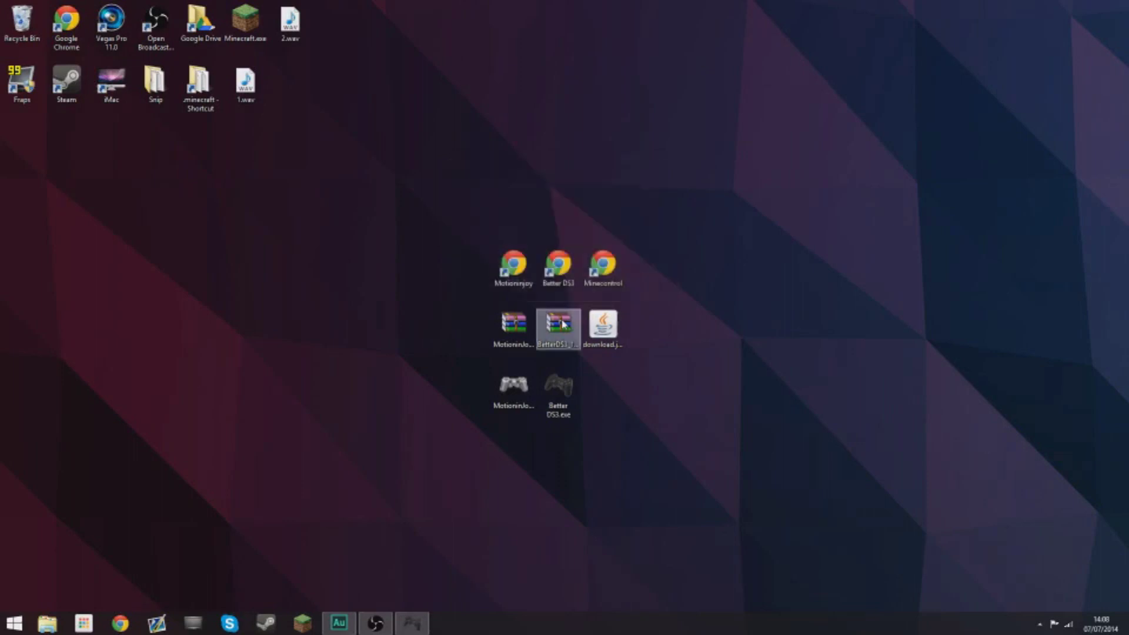
right_click(562, 323)
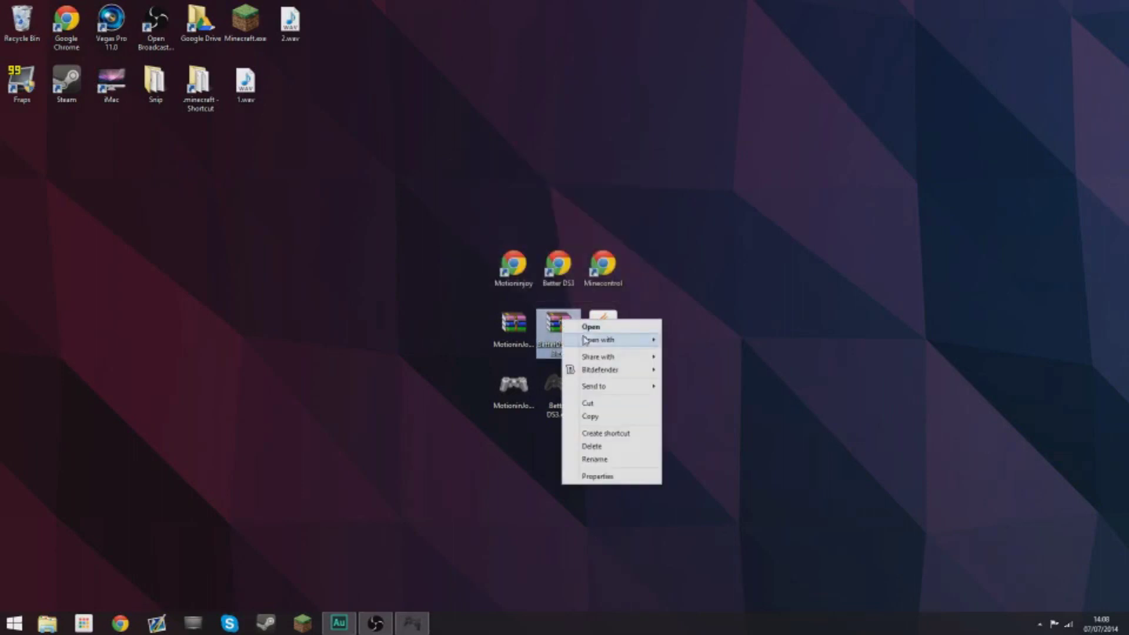
mouse_move(586, 341)
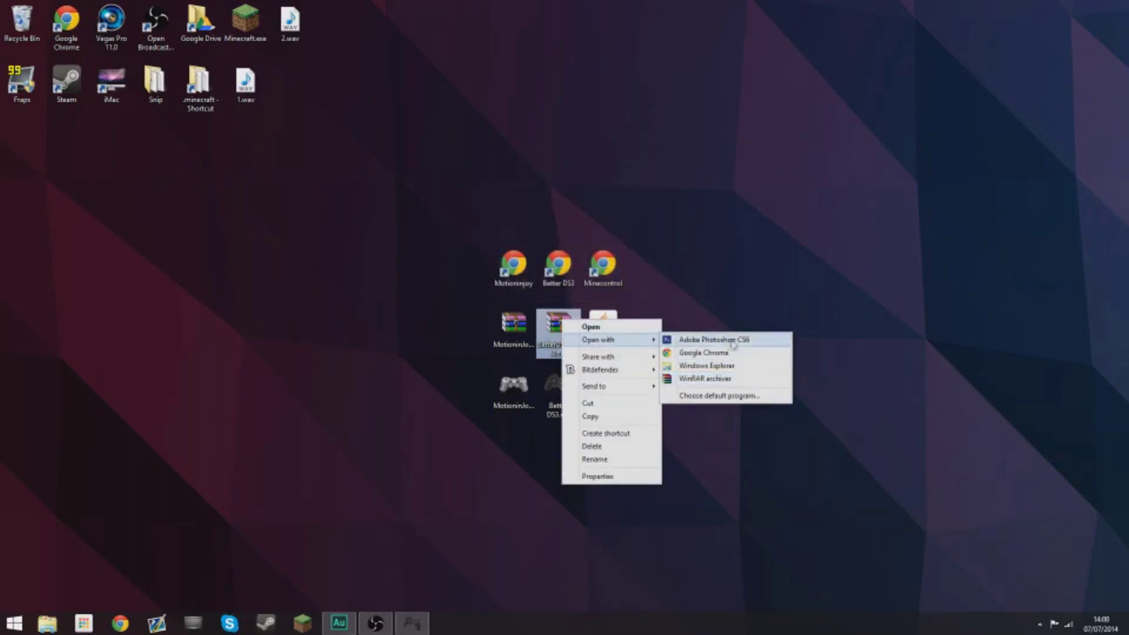
Open the desktop download.jnlp file with Java(TM) Web Start Launcher and move the launched Minecontrol window to the middle of the desktop.
right_click(613, 312)
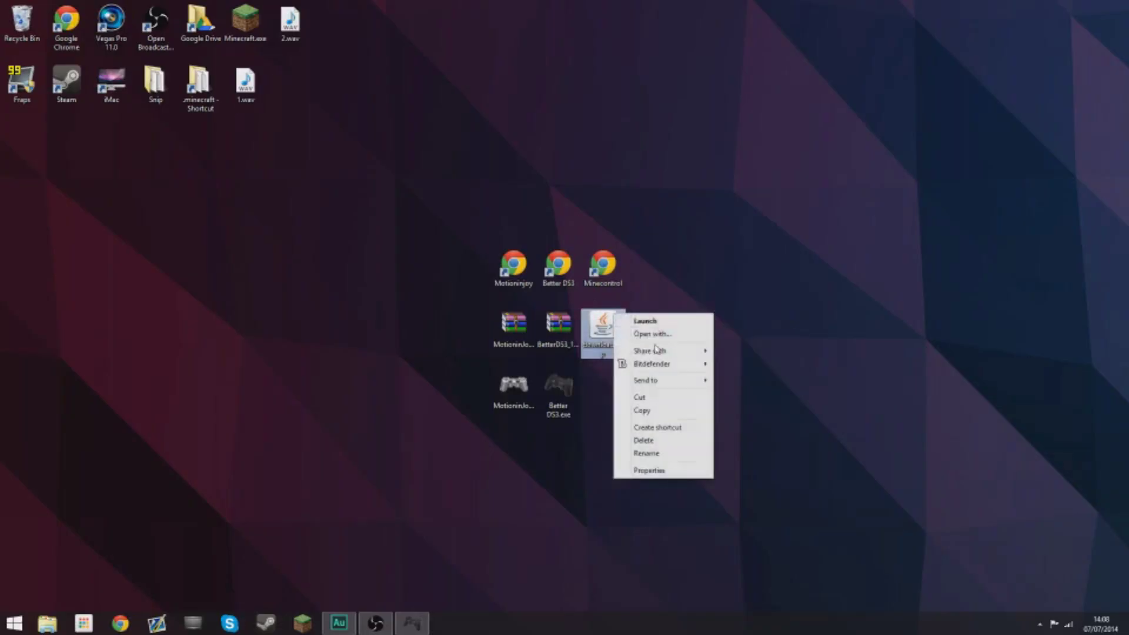
click(638, 338)
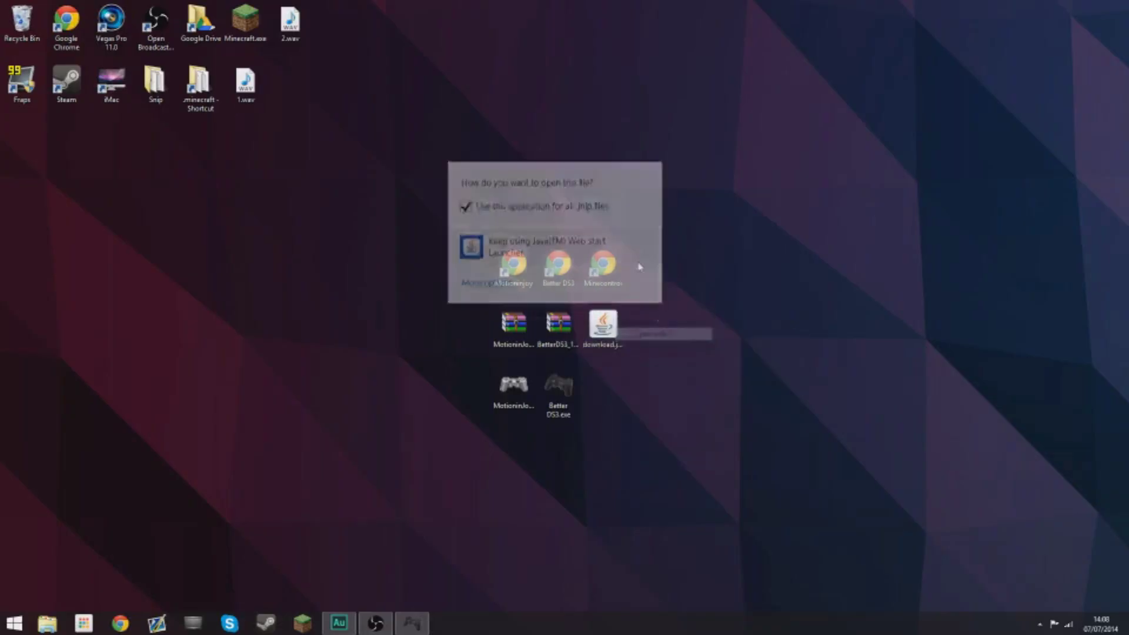
click(586, 248)
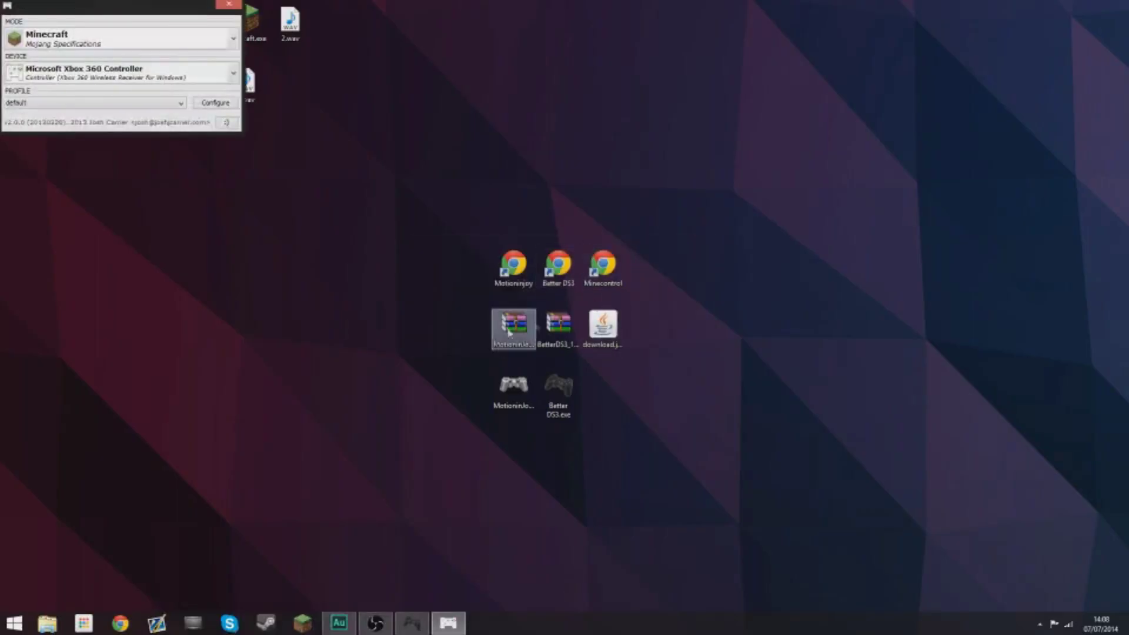
drag(118, 7, 581, 231)
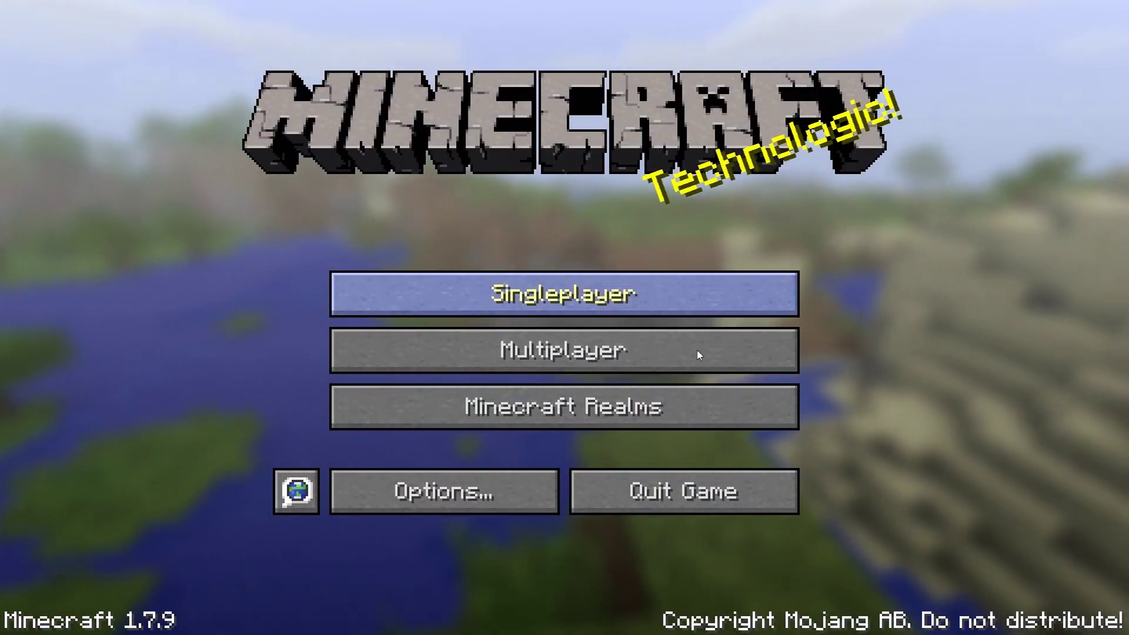
View Minecraft's singleplayer world list and return to the title screen.
click(584, 289)
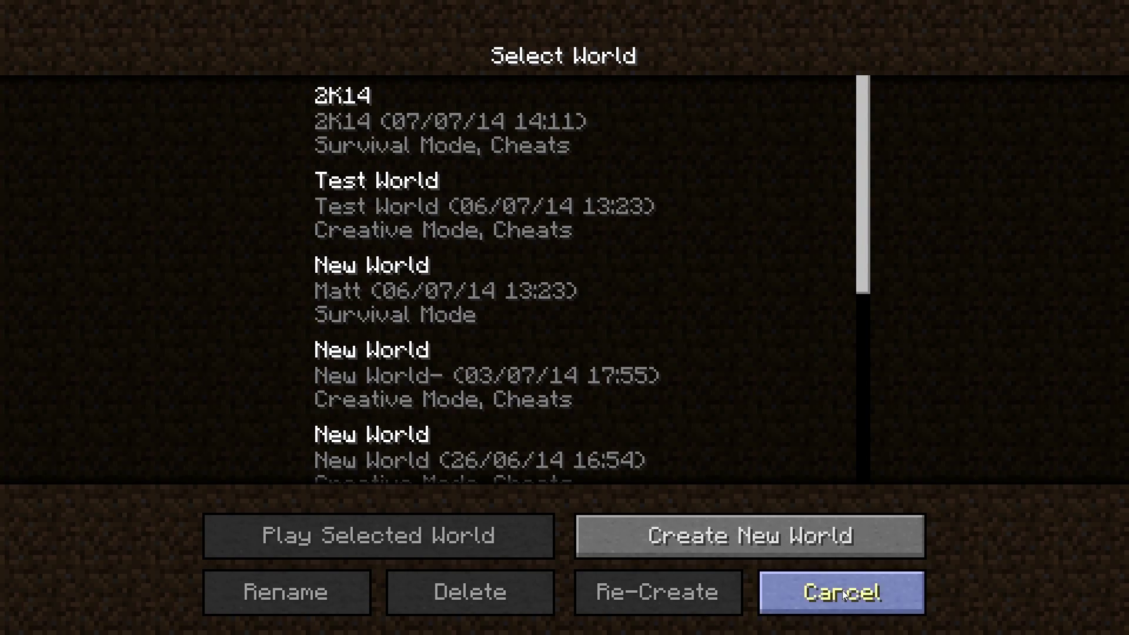
click(811, 606)
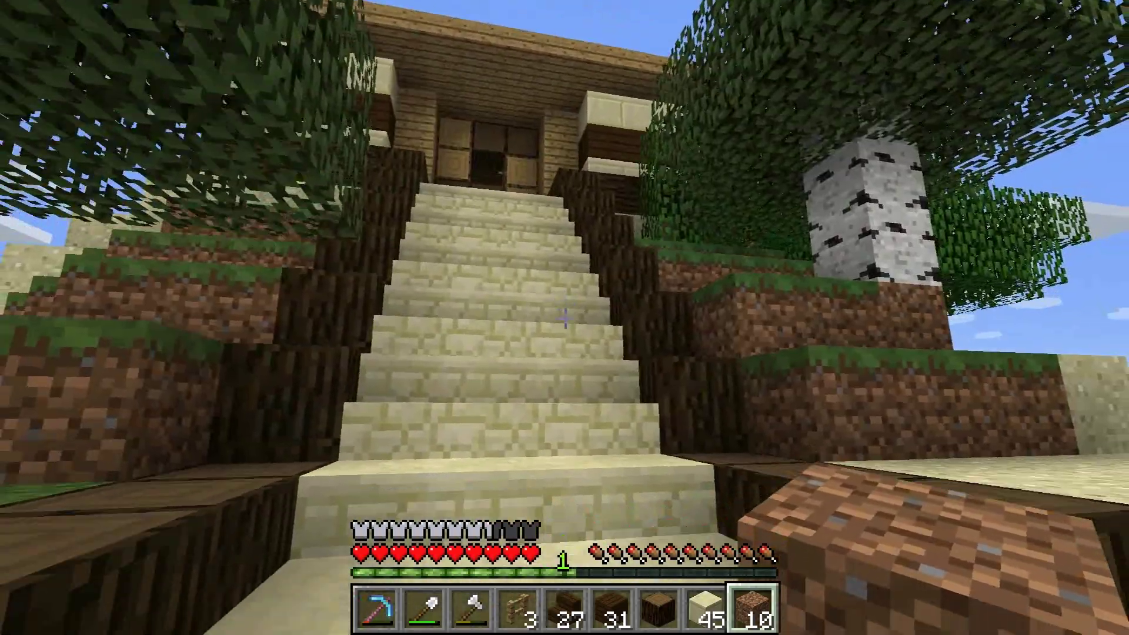
Walk up the sandstone stairs, activate the stone button beside the entrance, and go inside to the fenced stairwell.
key(w)
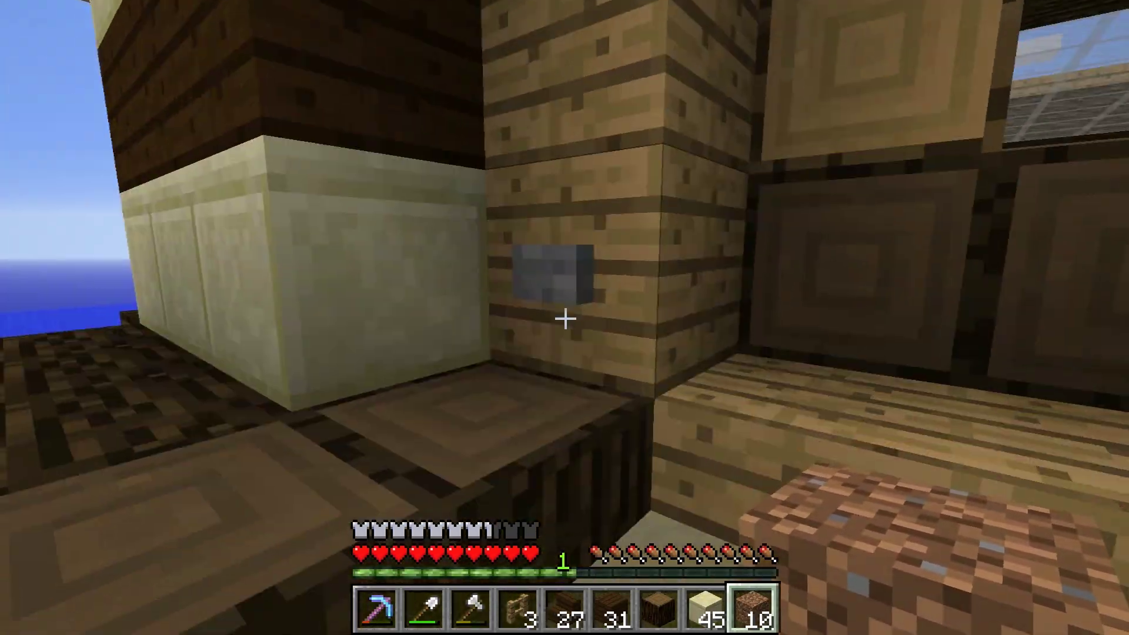
right_click(564, 317)
key(w)
key(w)
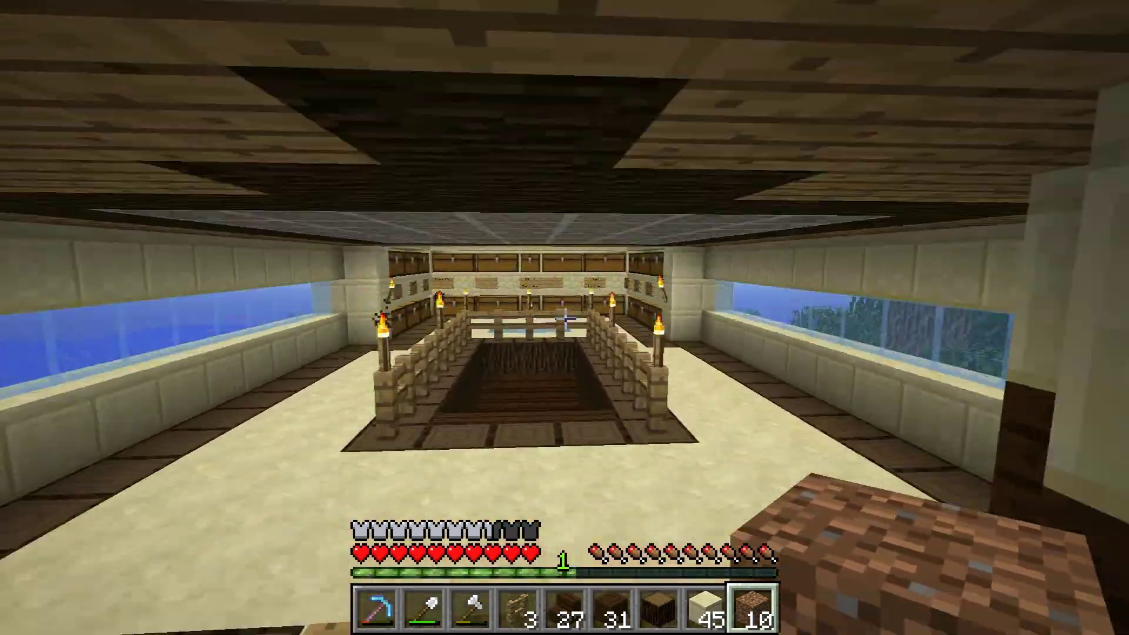
key(w)
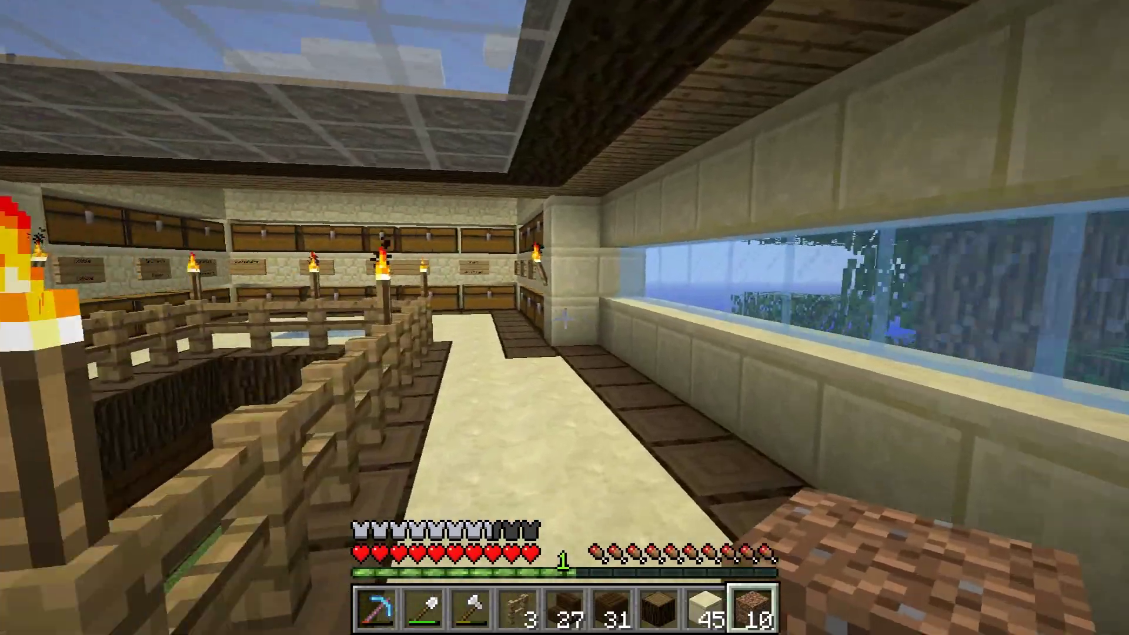
key(w)
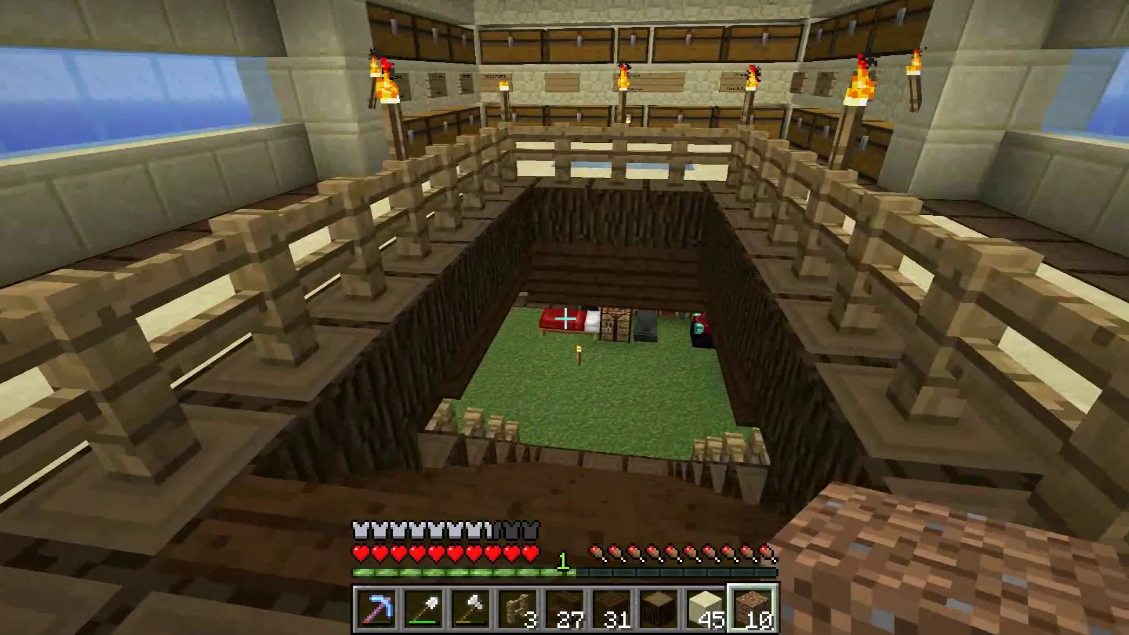
Walk down into the grass-floored enchanting room and on through the torch-lit lower hall towards its wooden stairs.
key(w)
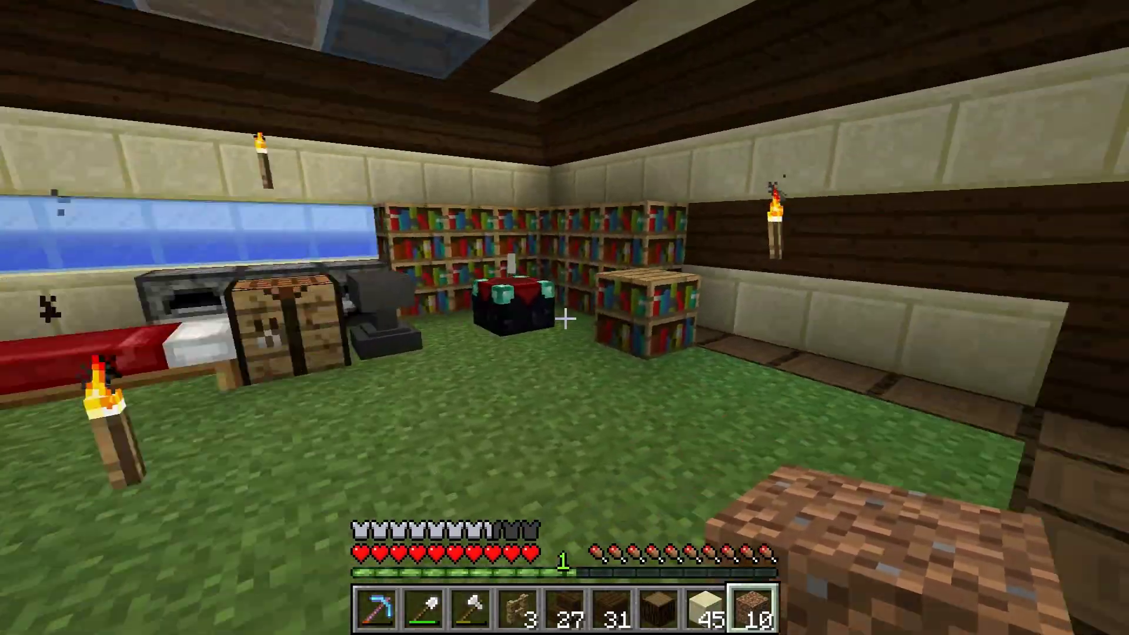
key(w)
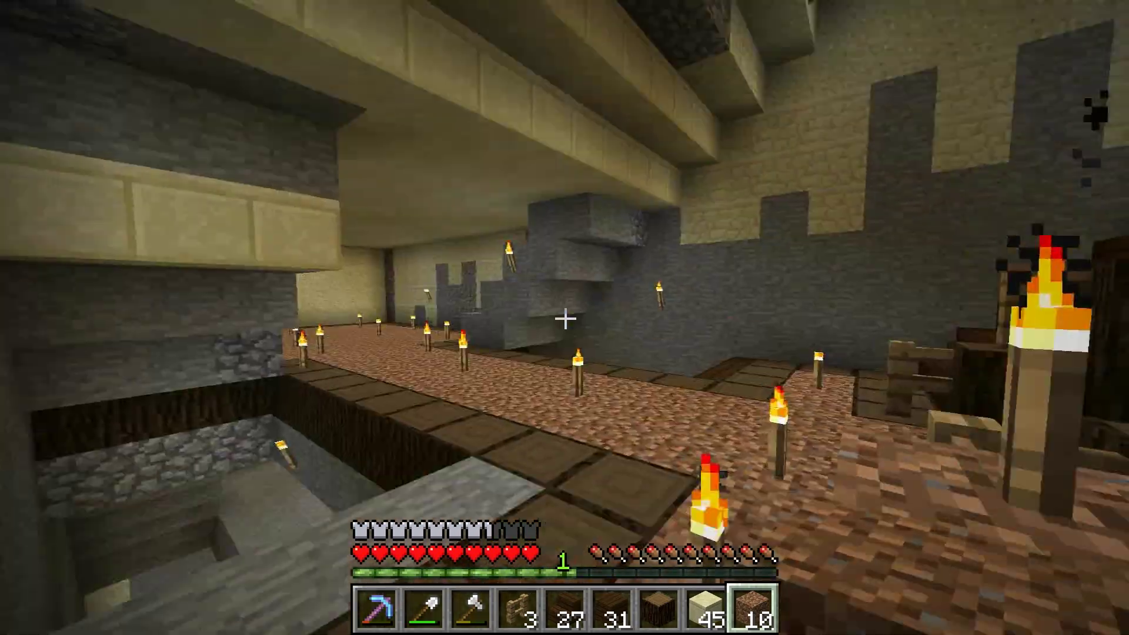
key(w)
key(w)
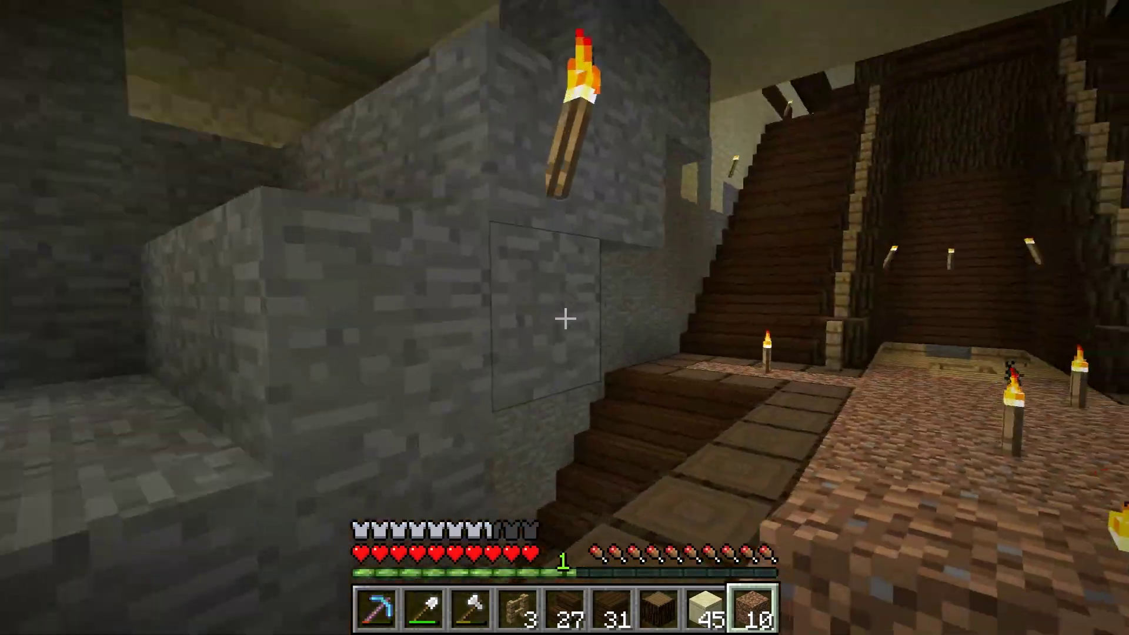